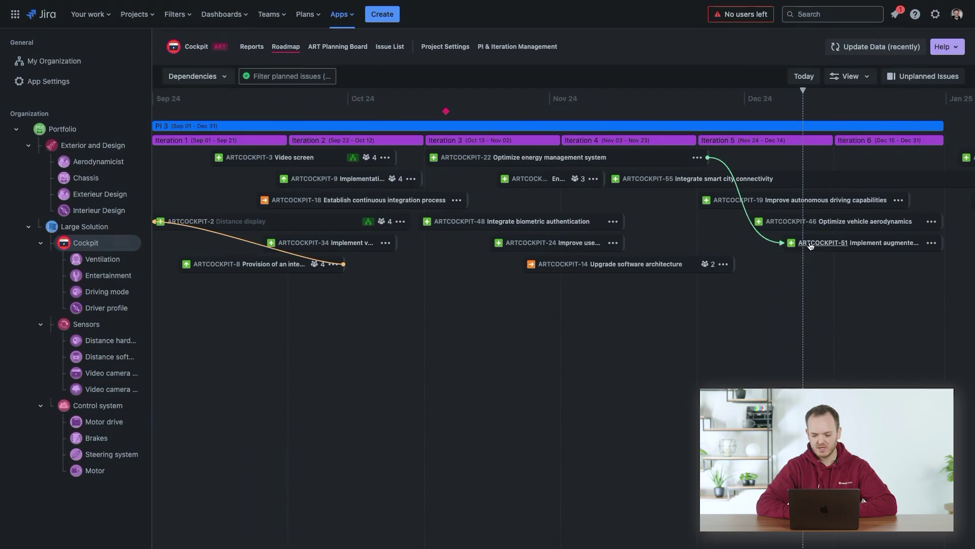
Adjust ARTCOCKPIT-22 on the roadmap to end with Iteration 4 and reschedule ARTCOCKPIT-51 after it, across Iterations 5 and 6.
left_click_drag(828, 238, 691, 239)
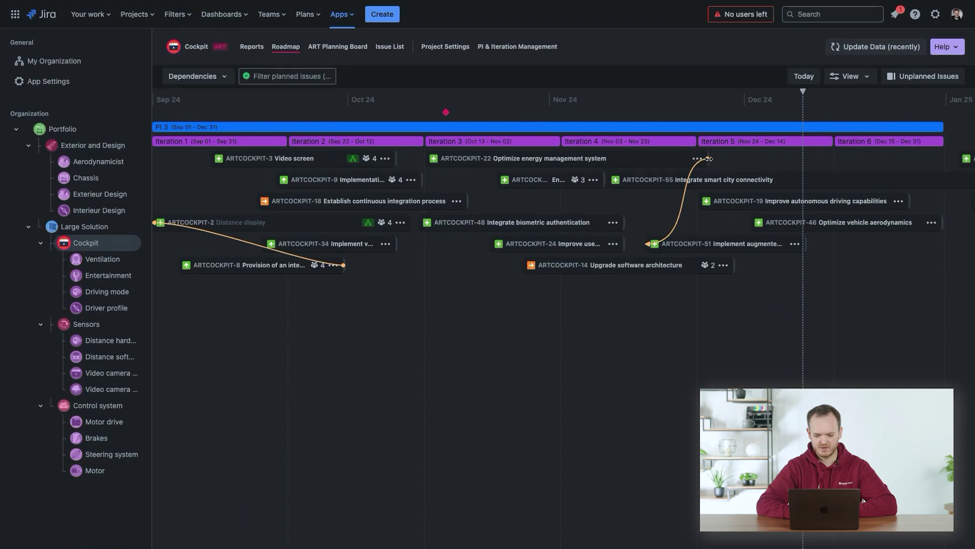
left_click_drag(709, 159, 831, 157)
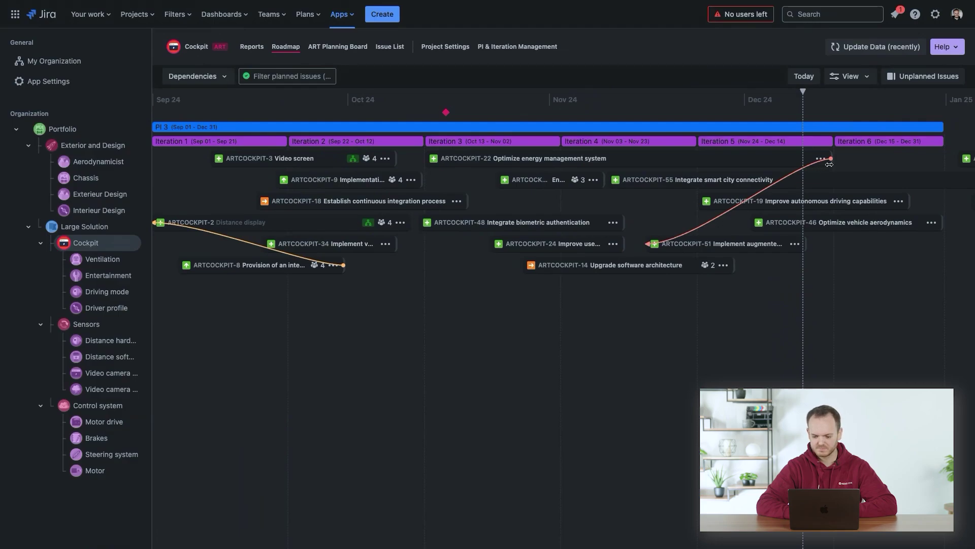
left_click_drag(829, 164, 694, 164)
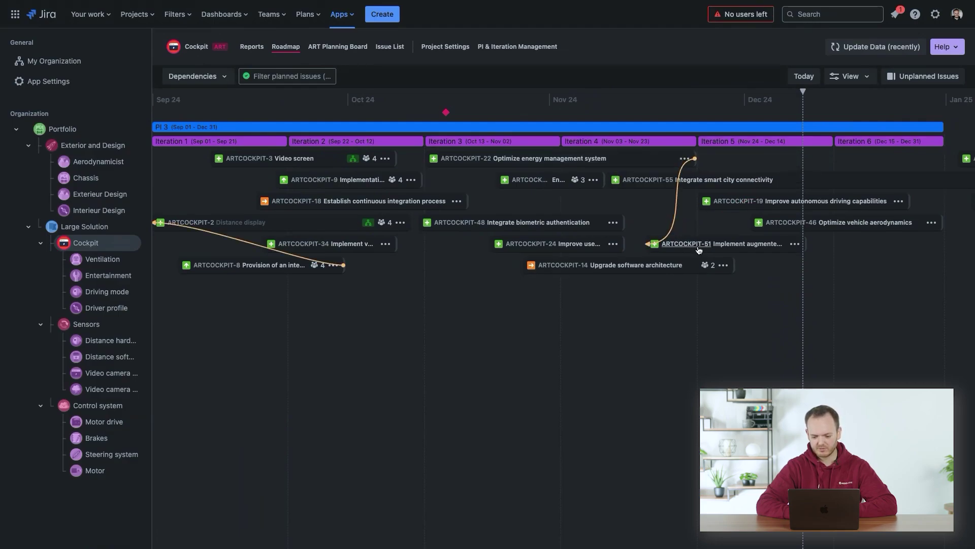
left_click_drag(699, 249, 802, 239)
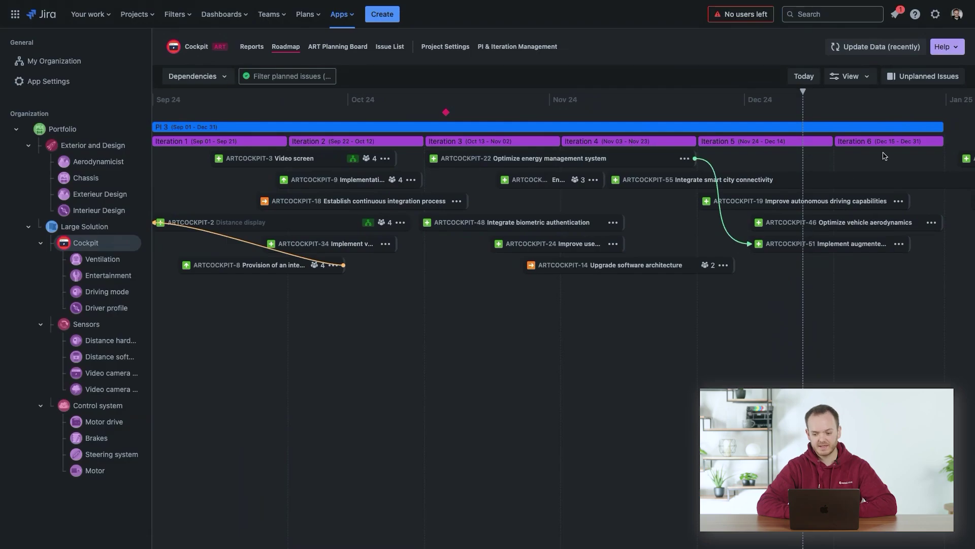
Schedule the unplanned issue ARTCOCKPIT-5 on the roadmap across Iterations 4 and 5, and close the unplanned issues list.
left_click(916, 83)
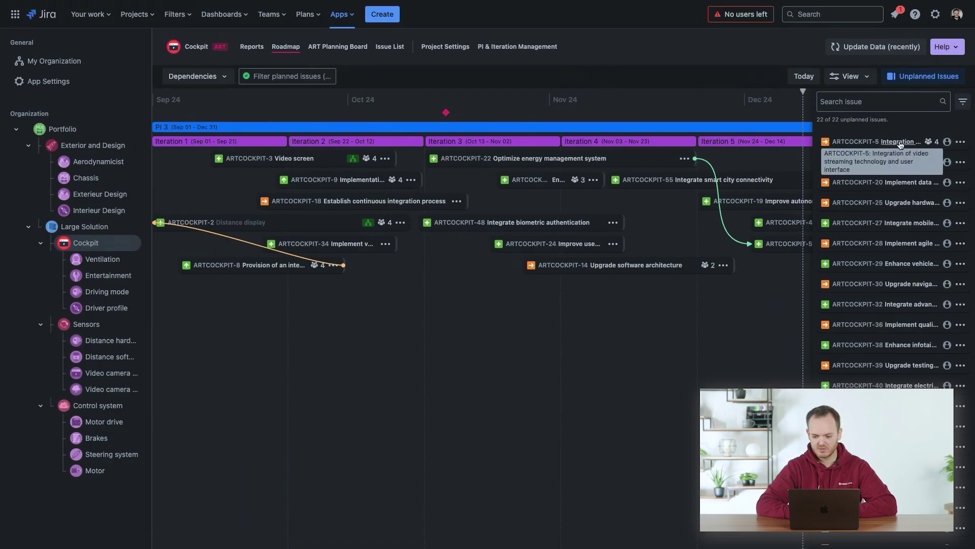
left_click_drag(827, 144, 652, 199)
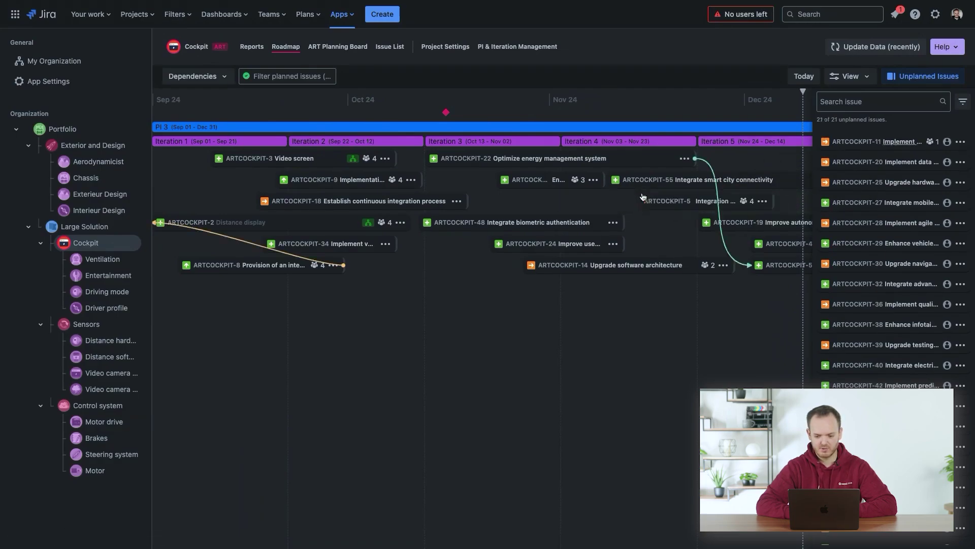
scroll(739, 193, "right", 4)
scroll(739, 193, "right", 3)
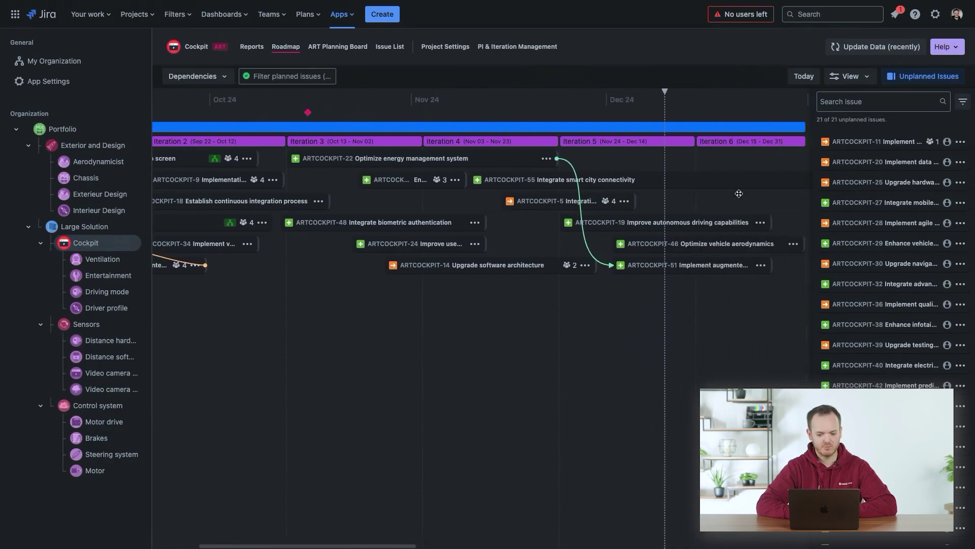
left_click(922, 77)
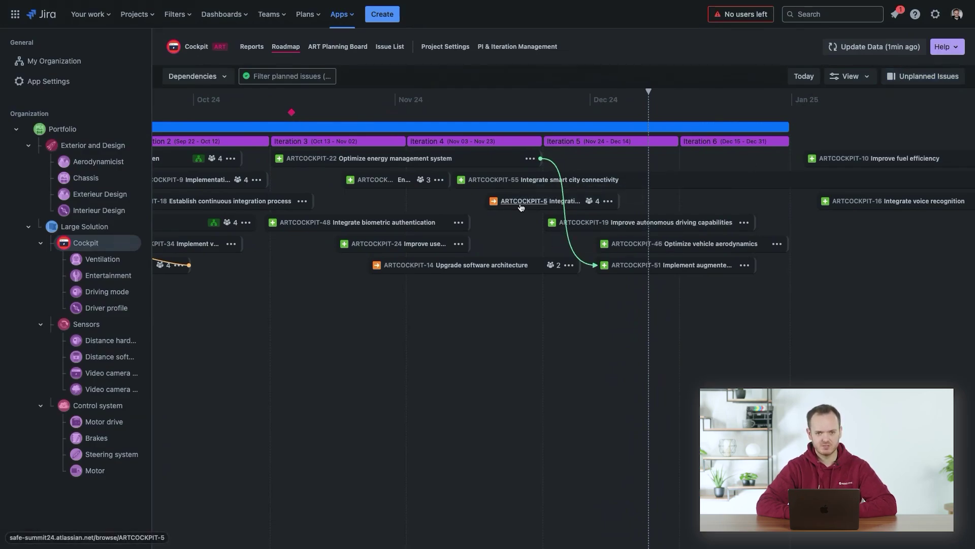
Open the Ventilation team's planning board and plan the unplanned issue TEAMBLTG-86 in Iteration 3 under Distance display.
scroll(521, 206, "left", 6)
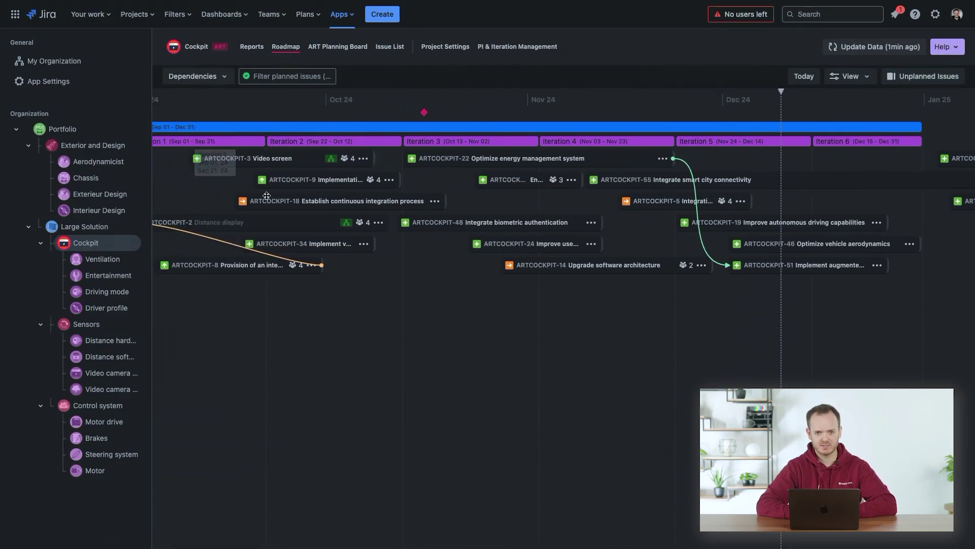
scroll(266, 195, "left", 1)
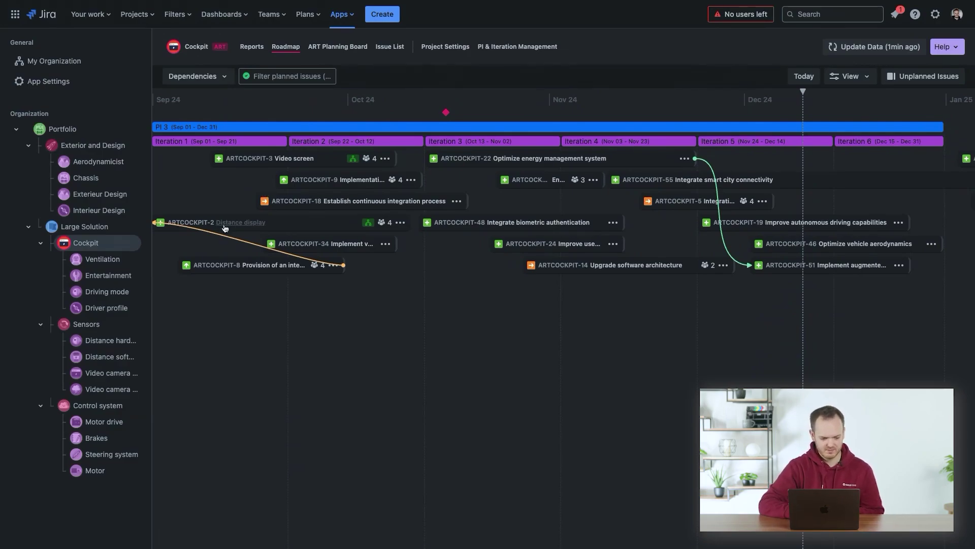
left_click(102, 259)
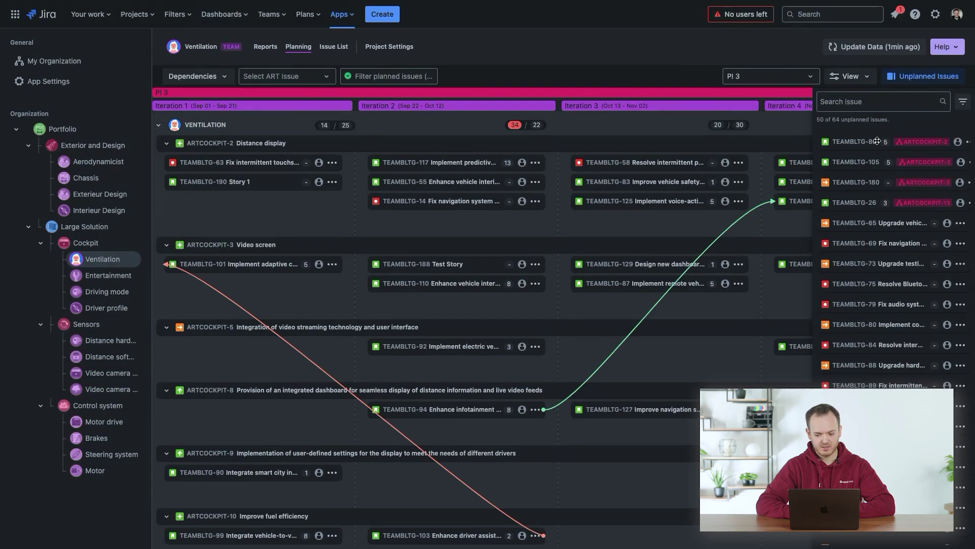
left_click_drag(880, 142, 652, 216)
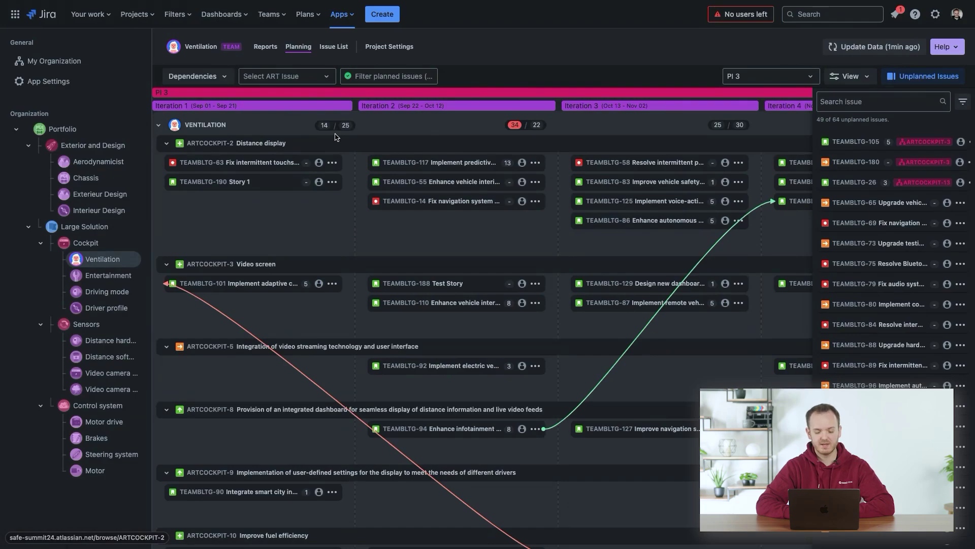
Collapse and re-expand the board's swimlanes, hiding the unplanned issues list in between.
left_click(847, 76)
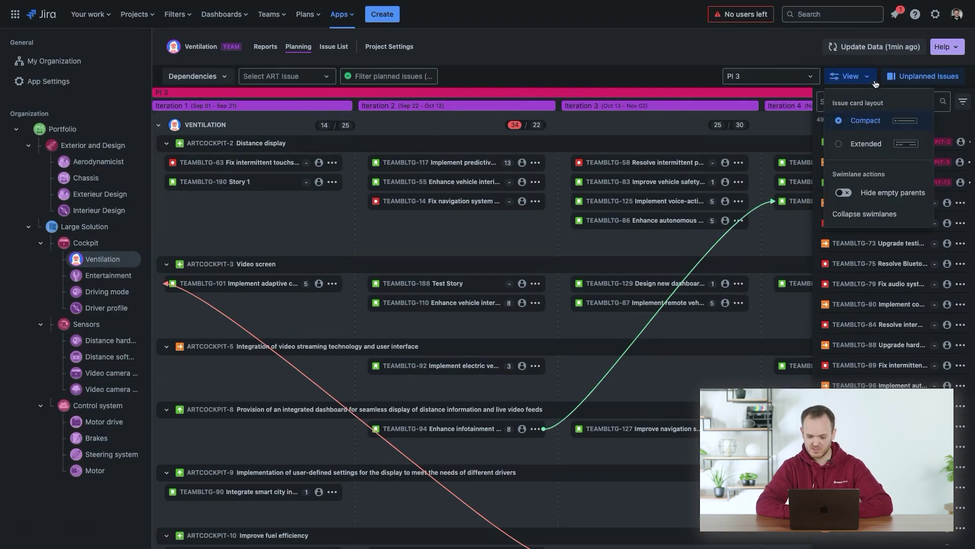
left_click(855, 211)
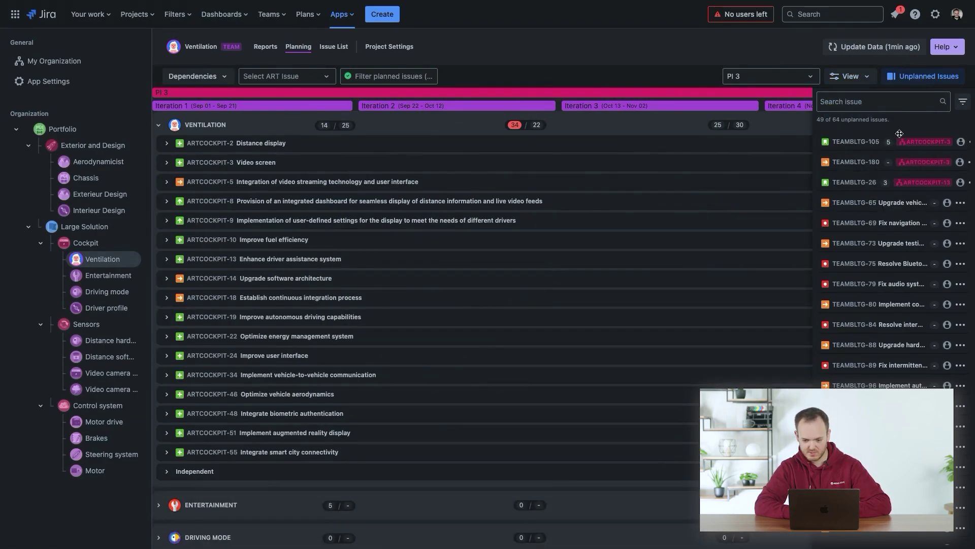
left_click(922, 80)
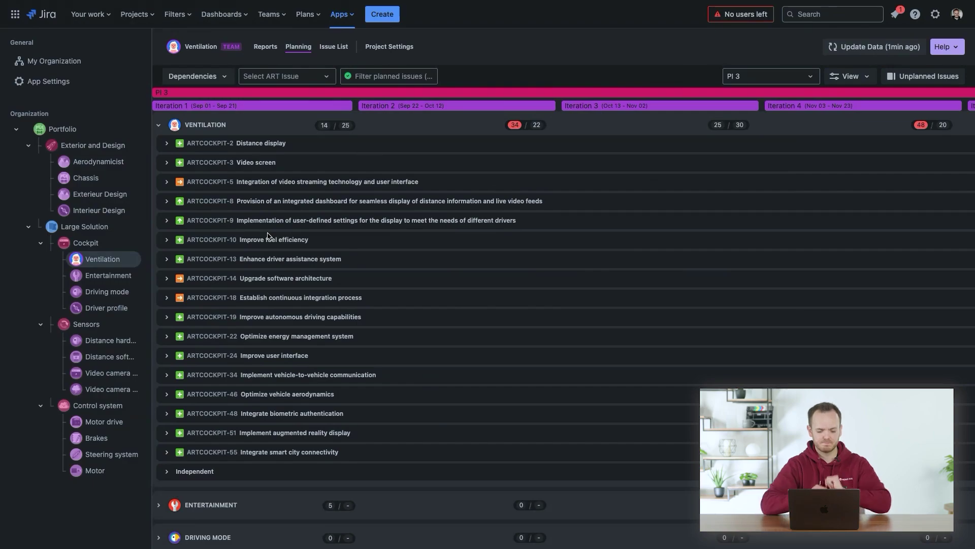
left_click(837, 77)
left_click(864, 213)
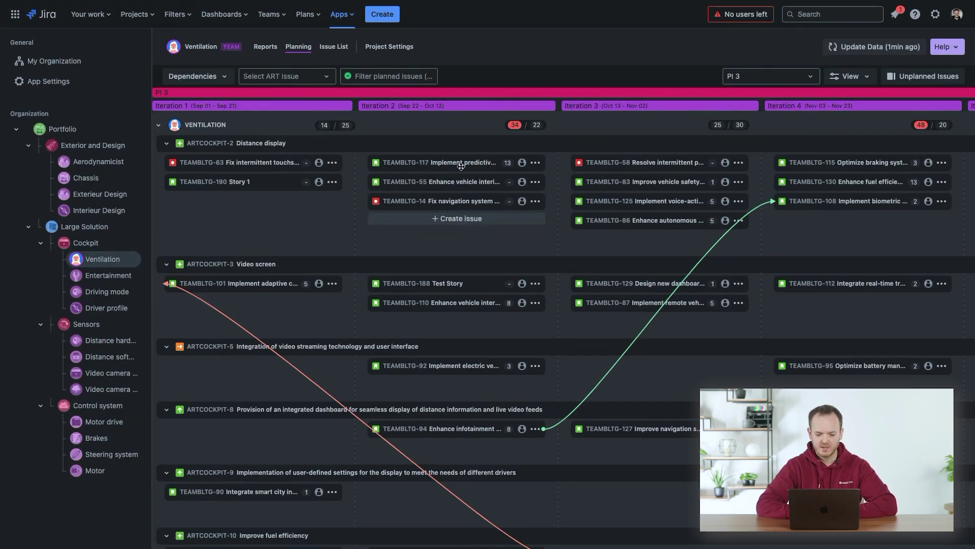
Check Ventilation's iteration load against capacity and remove TEAMBLTG-117 from Iteration 2.
mouse_move(341, 126)
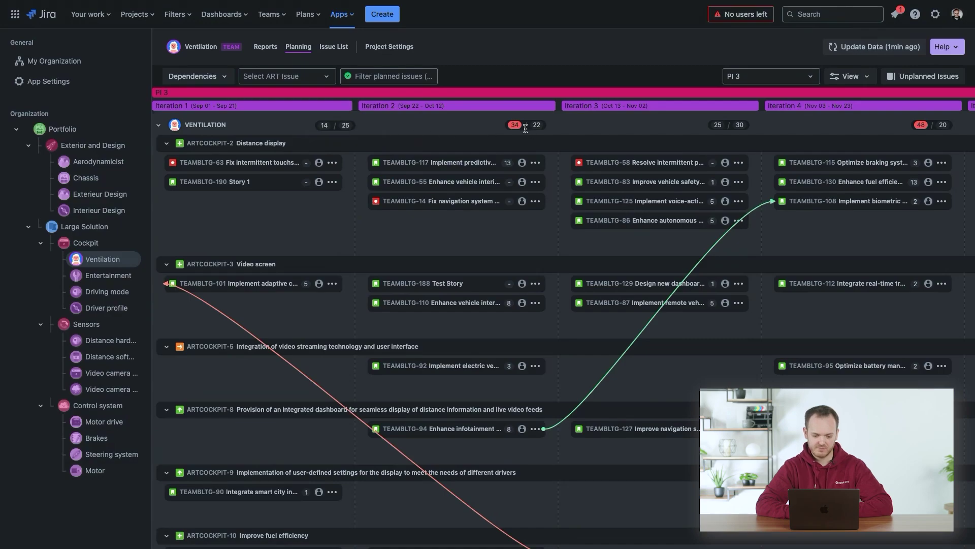
mouse_move(515, 126)
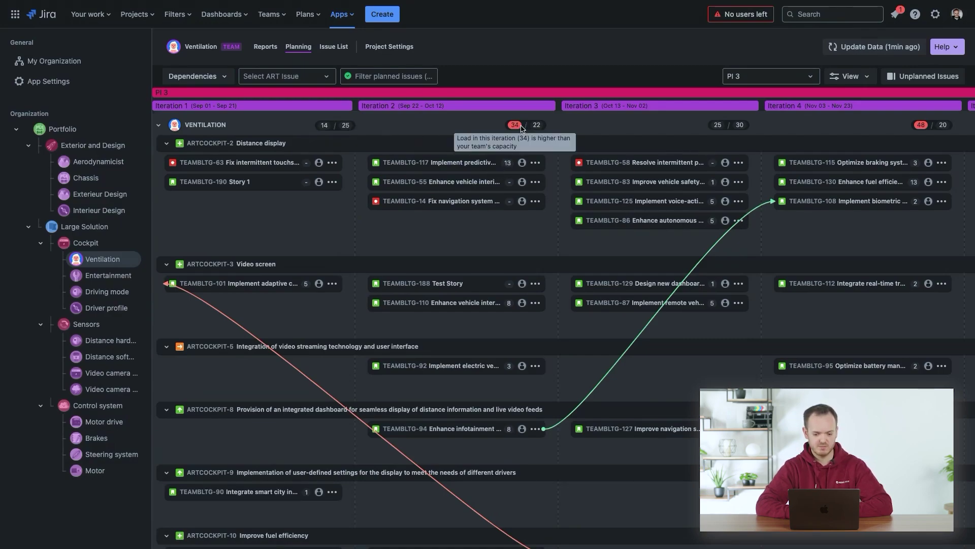
left_click(536, 162)
left_click(527, 193)
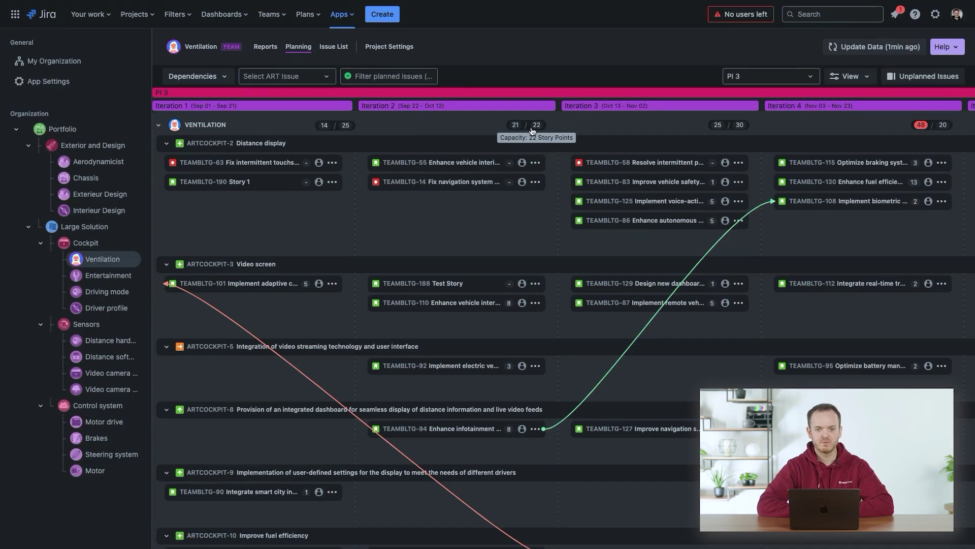
mouse_move(493, 202)
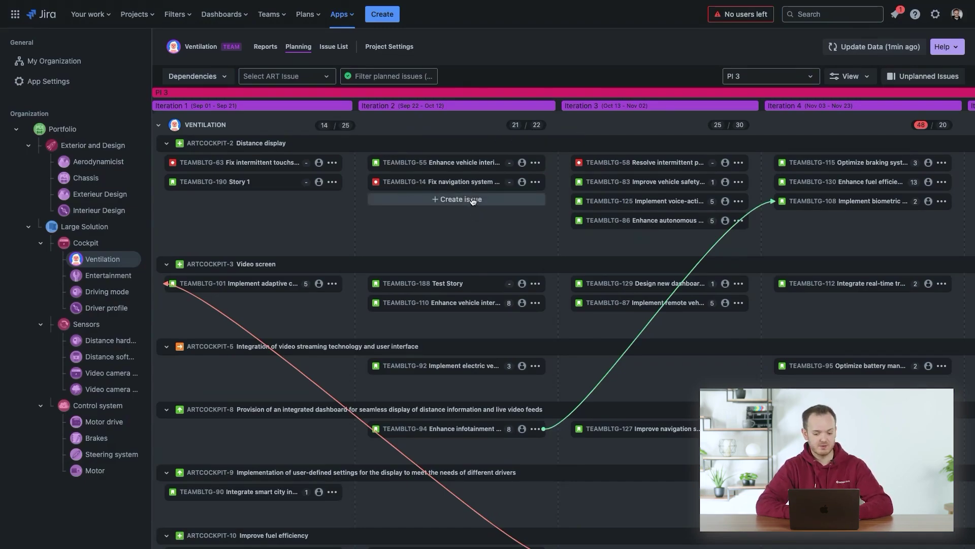
left_click(382, 14)
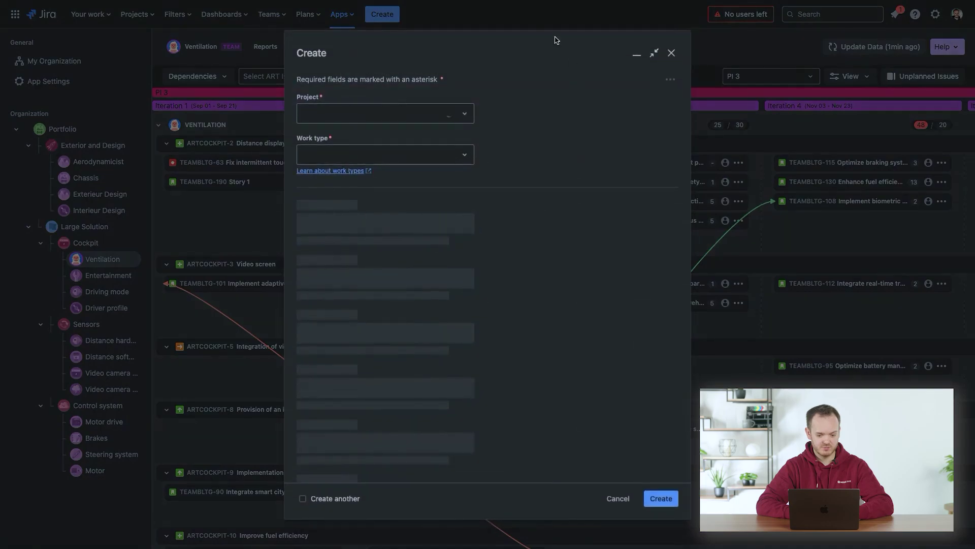
left_click(671, 53)
Create a Story titled "Create a story" in Iteration 2 under Distance display and view its details.
mouse_move(491, 222)
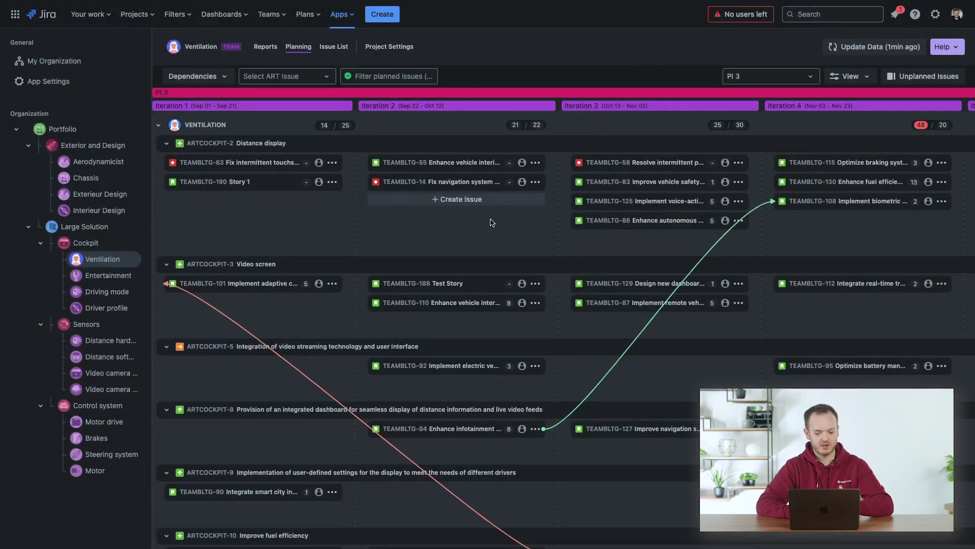
left_click(475, 200)
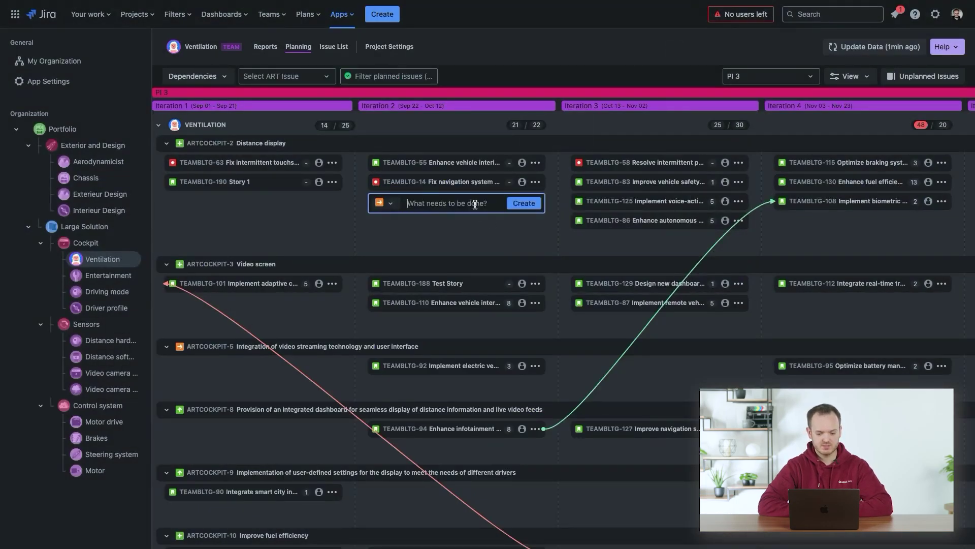
left_click(387, 203)
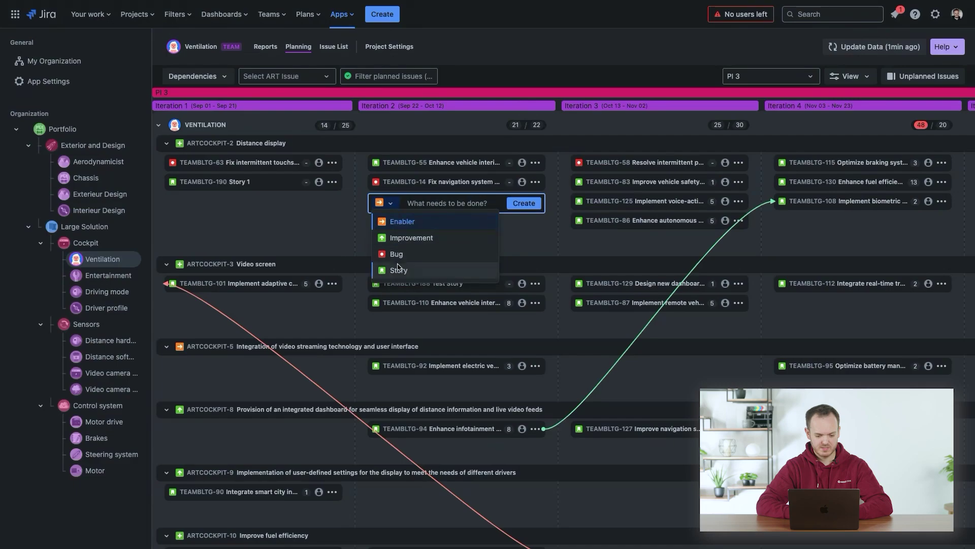
left_click(399, 266)
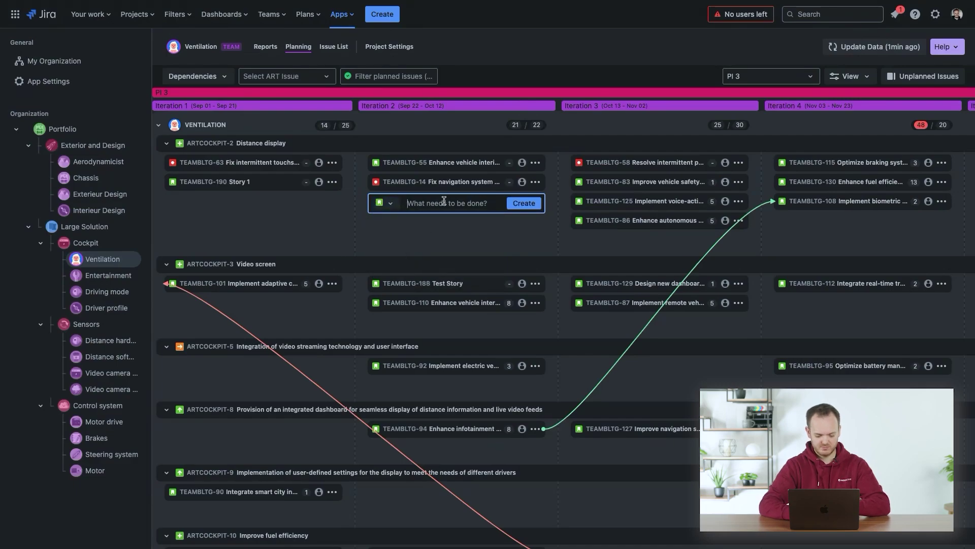
type("Create a story")
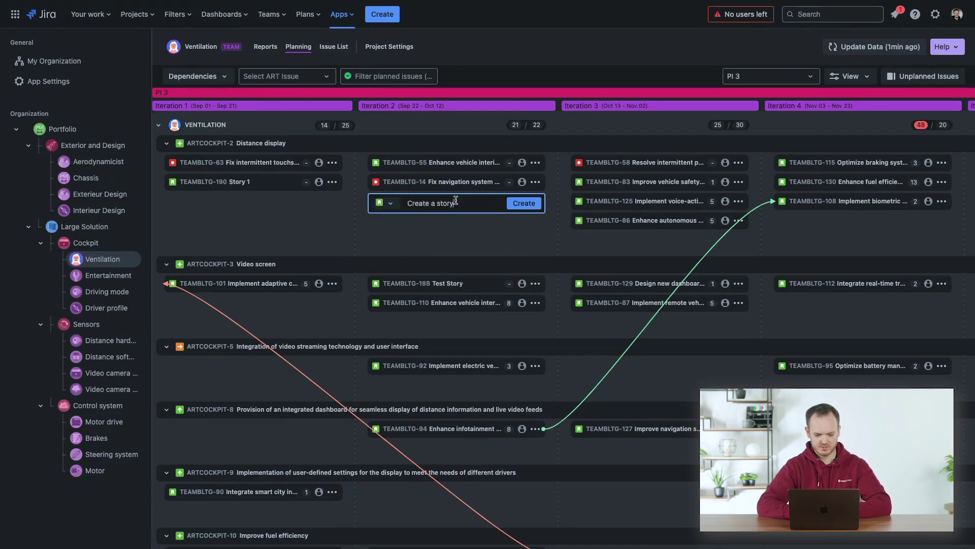
left_click(532, 204)
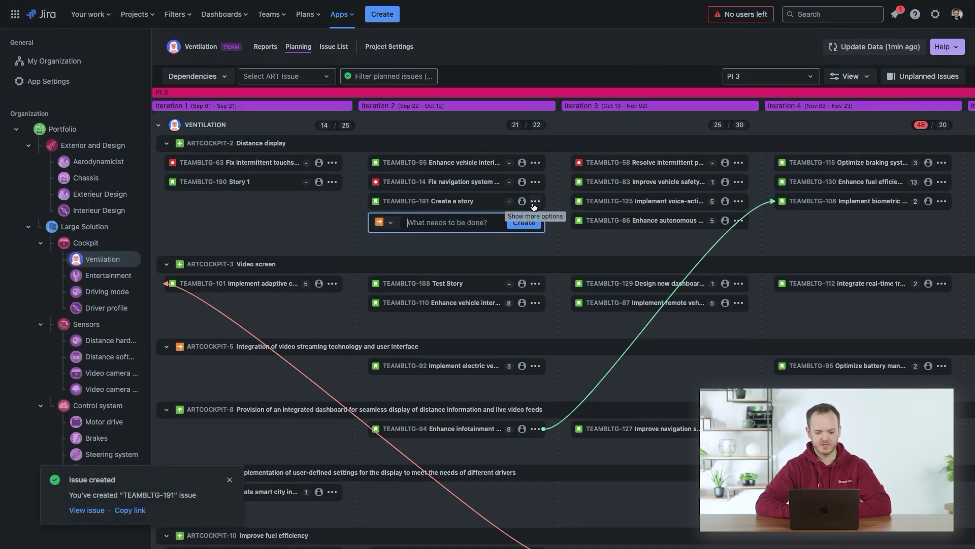
left_click(403, 203)
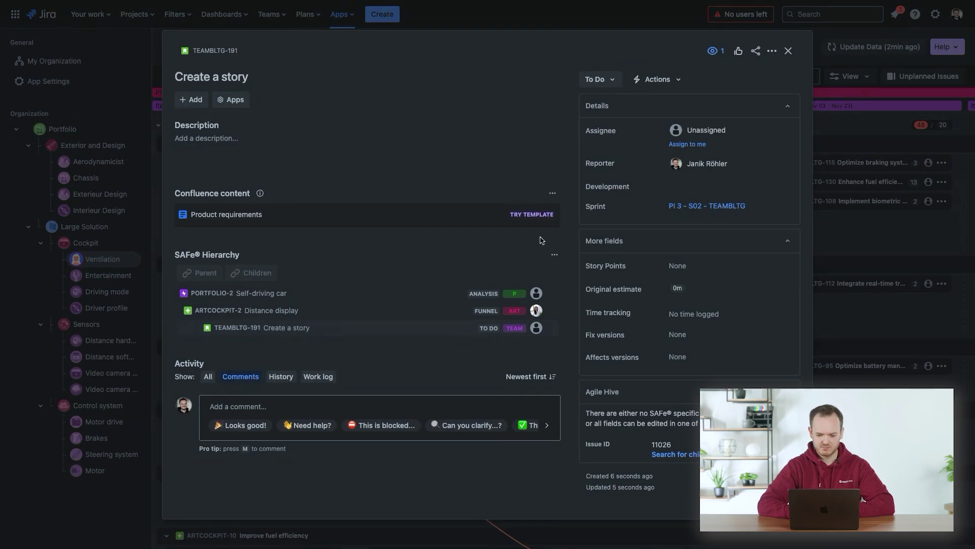
left_click(788, 51)
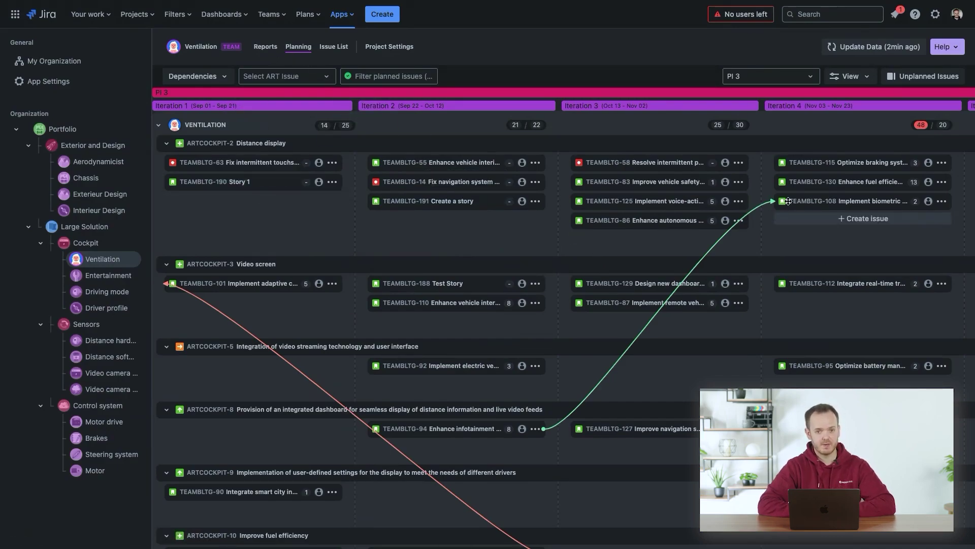
Try to move TEAMBLTG-108 within Iteration 4 under Distance display.
left_click_drag(788, 202, 797, 225)
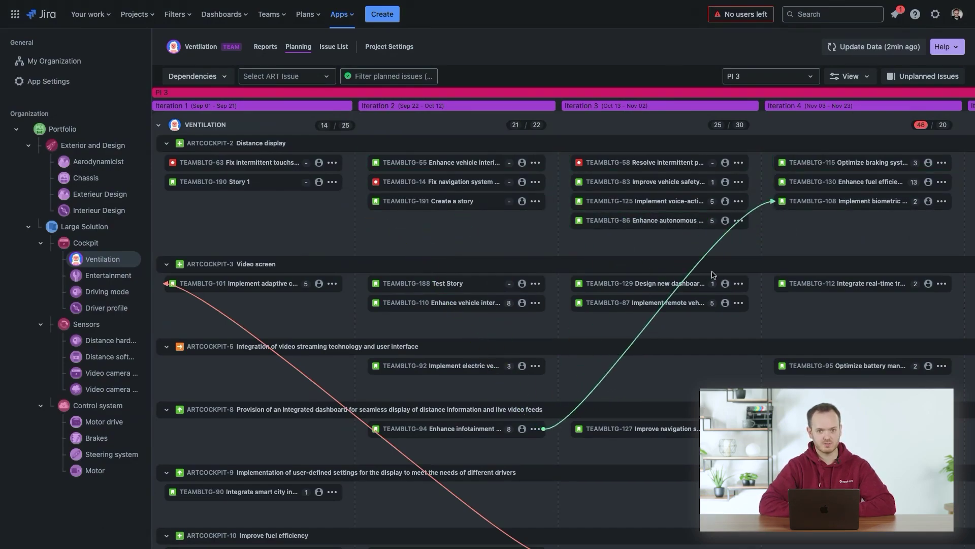
Expand the Entertainment team's lane and trace the dependency line between its Demo Issue and Ventilation's issues.
scroll(714, 275, "down", 3)
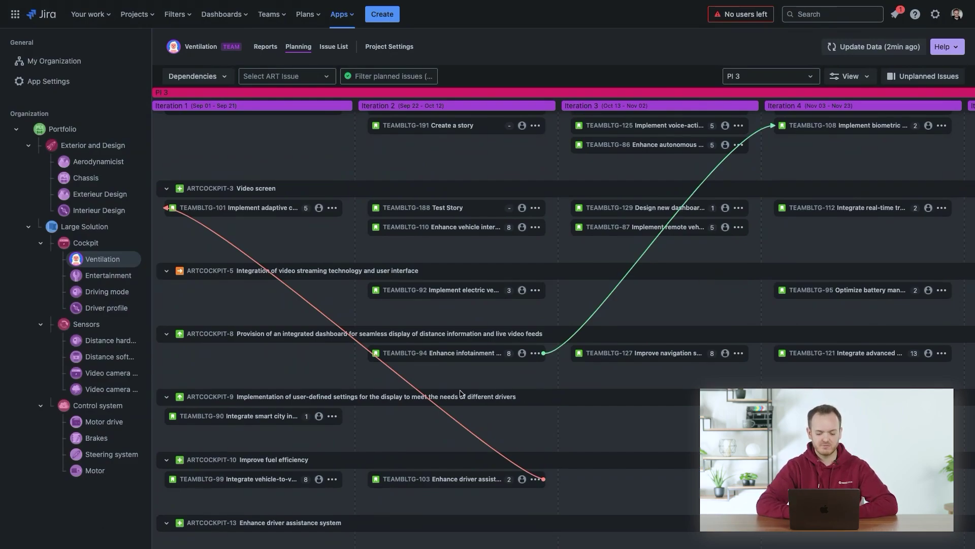
scroll(460, 393, "down", 15)
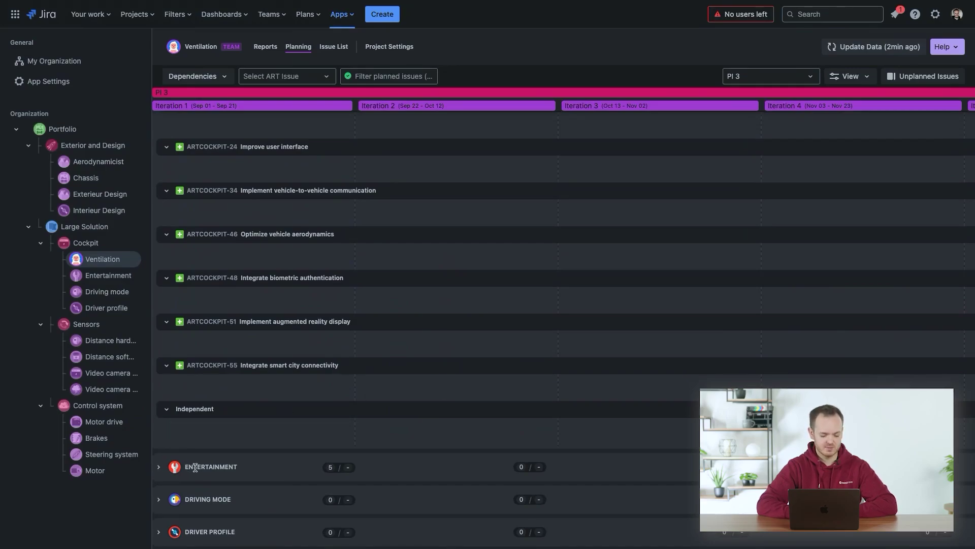
left_click(158, 467)
scroll(167, 473, "down", 3)
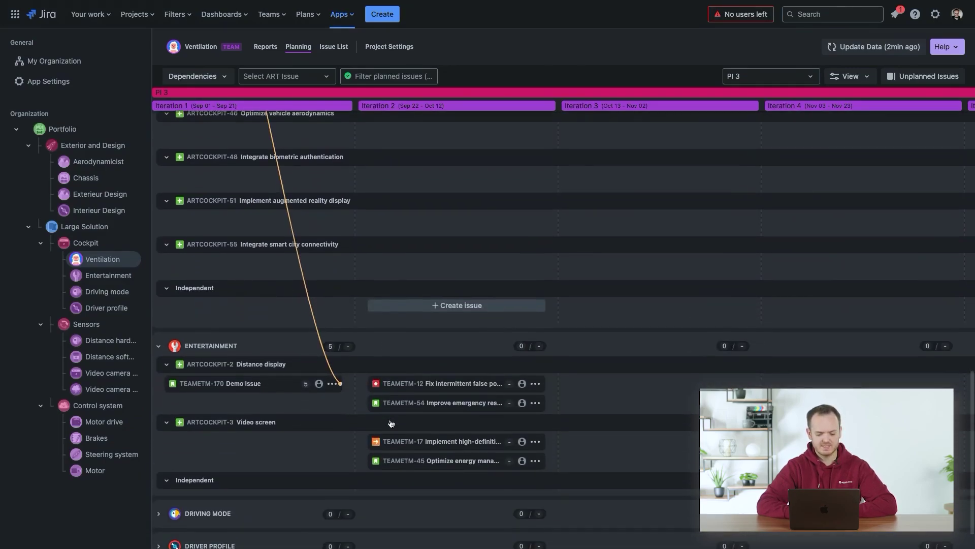
mouse_move(307, 290)
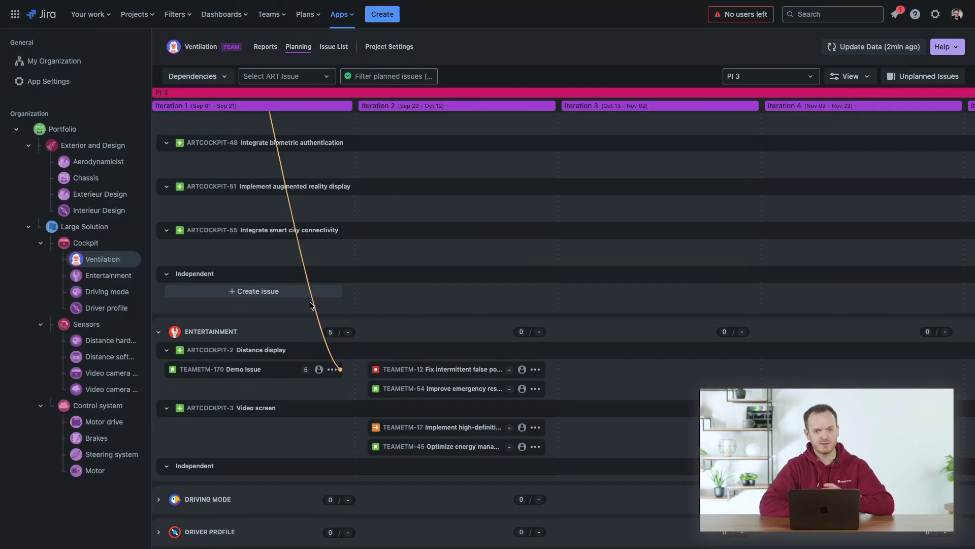
scroll(311, 305, "up", 10)
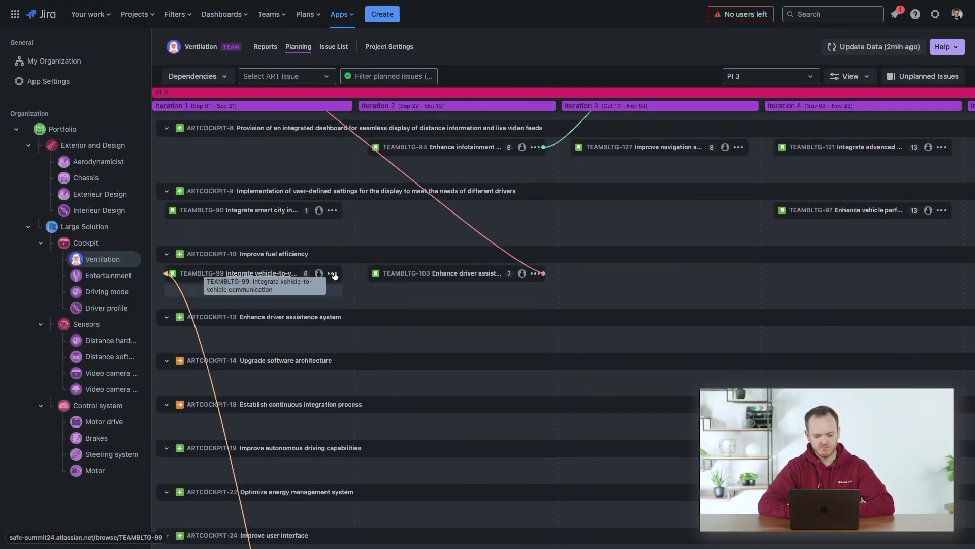
Move TEAMBLTG-99 to Iteration 3 and back to Iteration 1, checking its dependency line with Entertainment's Demo Issue.
left_click_drag(276, 269, 602, 279)
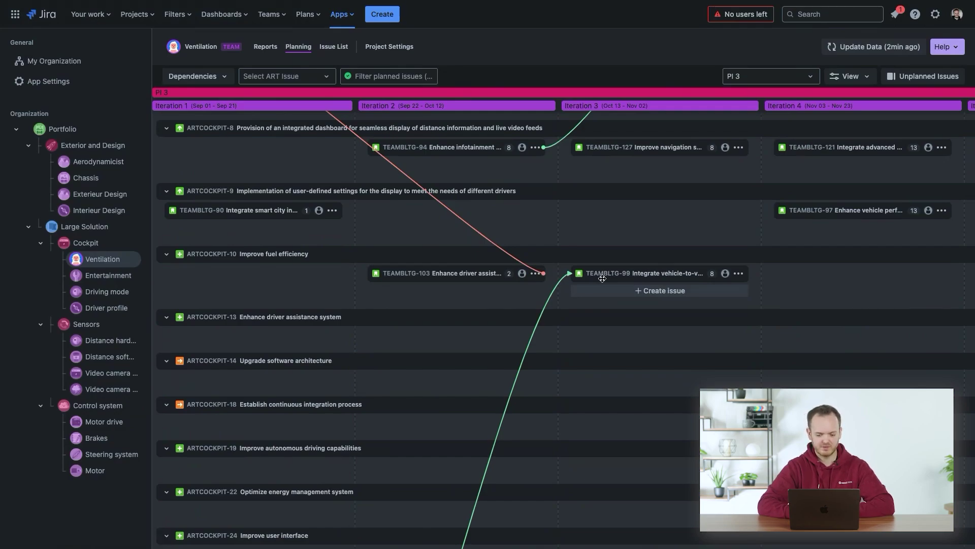
left_click_drag(603, 278, 308, 284)
scroll(375, 389, "down", 15)
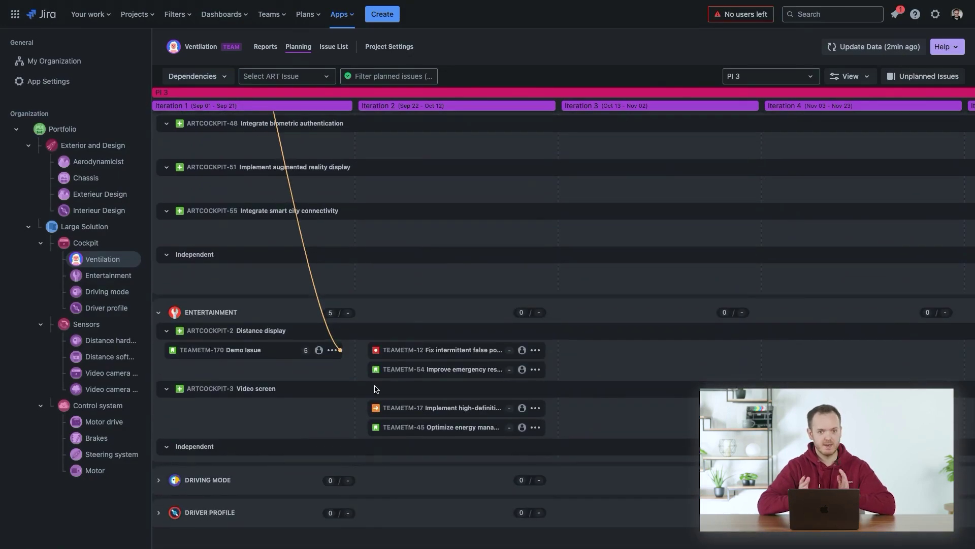
scroll(375, 389, "up", 15)
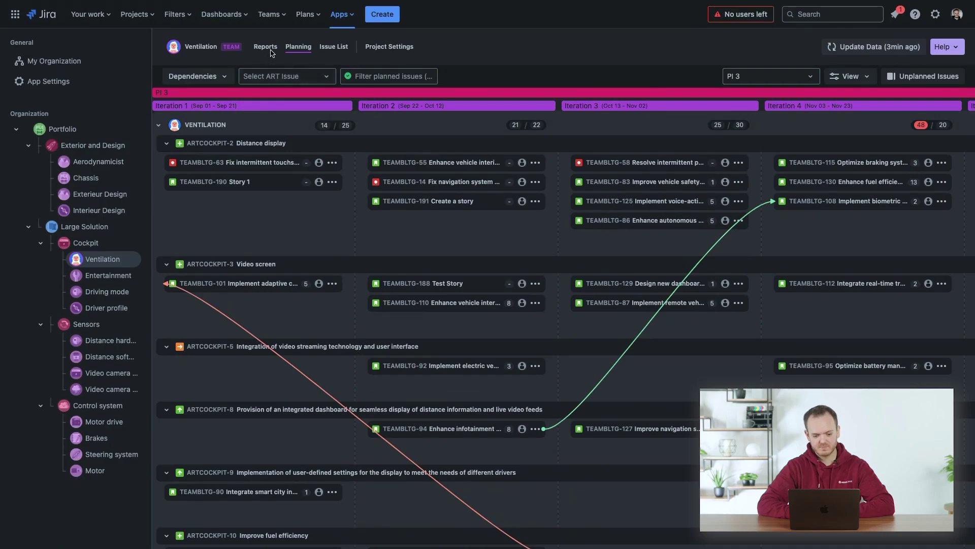
Examine the Ventilation team's report, including Team Burnup and Velocity, alongside the iteration loads on its planning board.
left_click(272, 49)
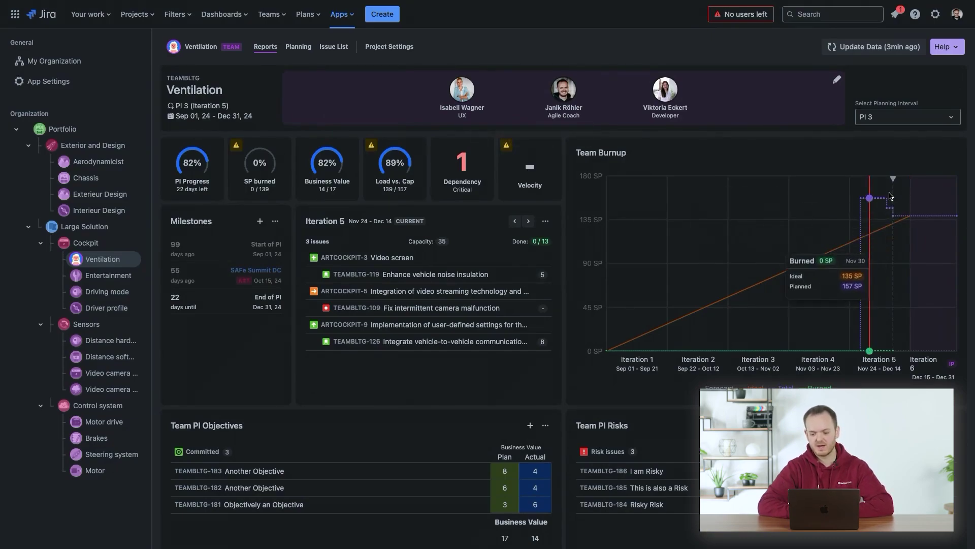
mouse_move(867, 222)
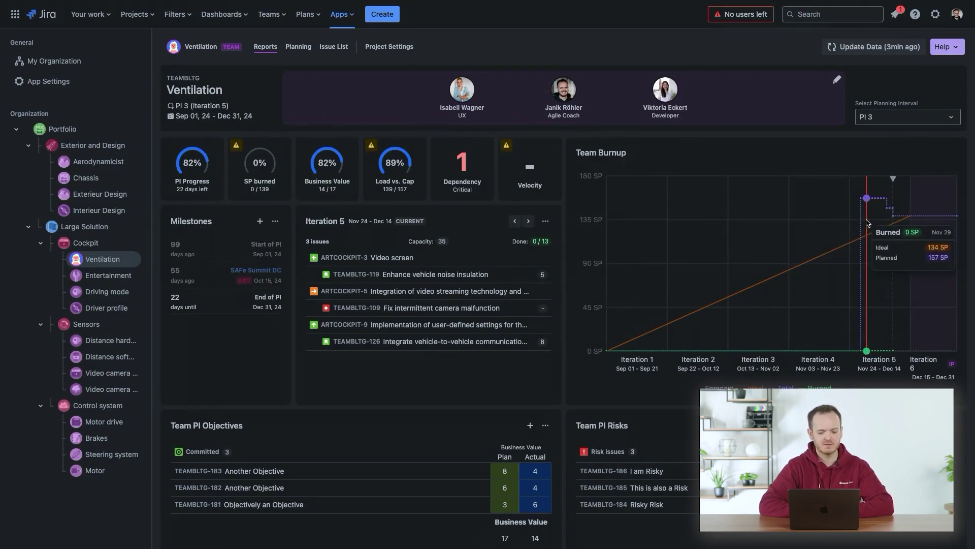
mouse_move(530, 167)
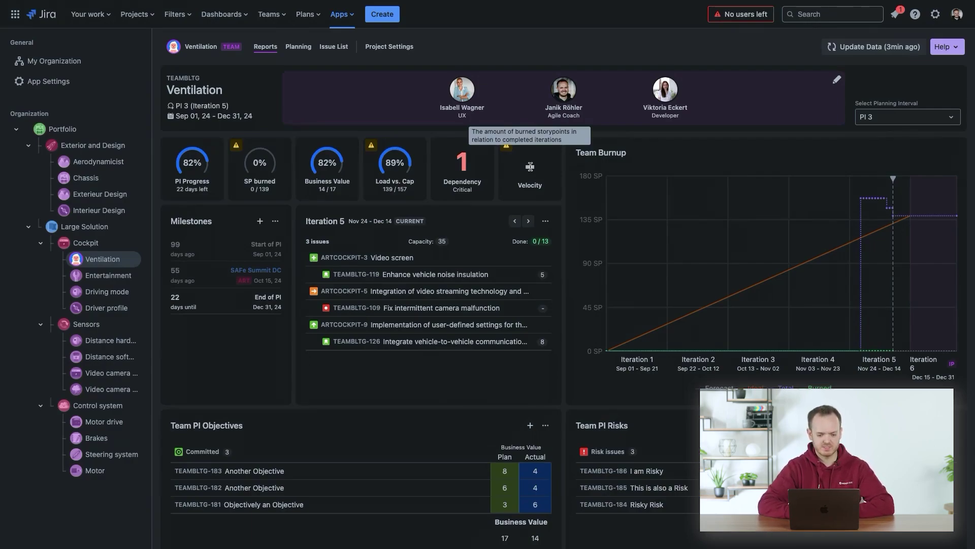
left_click(300, 47)
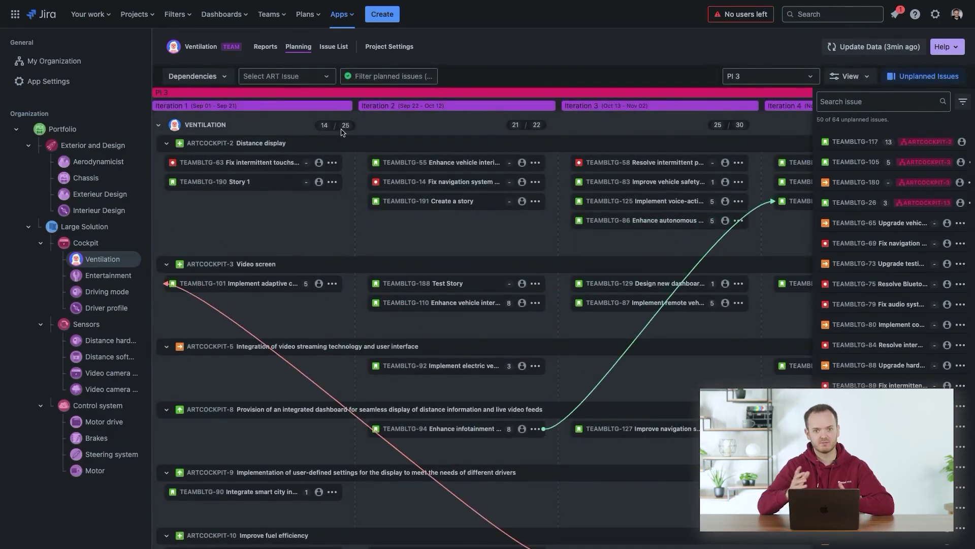
left_click(266, 46)
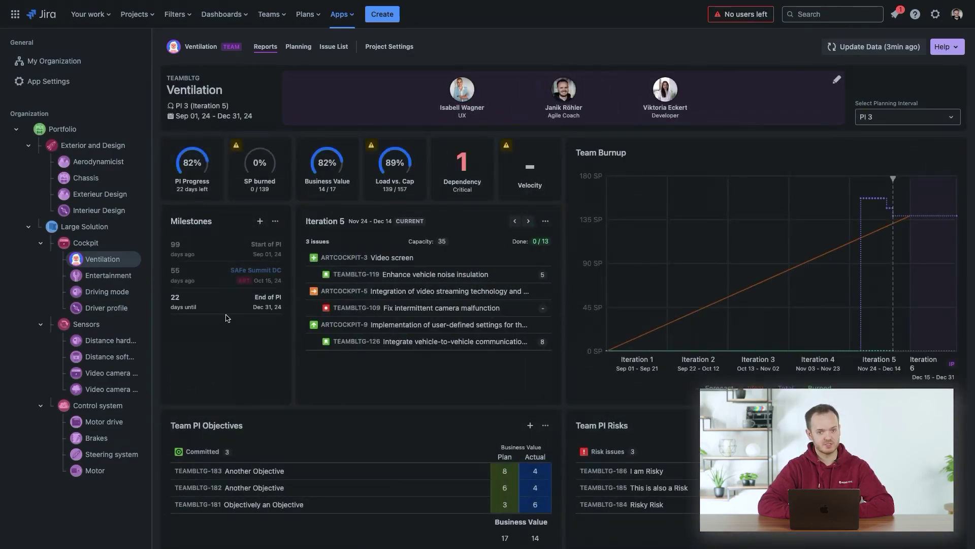
Browse the earlier iterations in Ventilation's iteration report and return to Iteration 5.
scroll(227, 318, "down", 1)
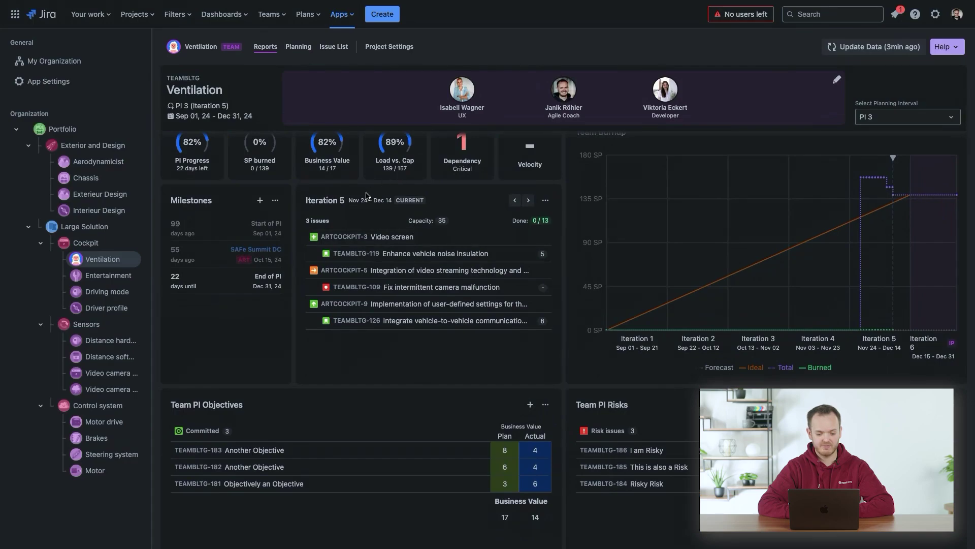
left_click(516, 200)
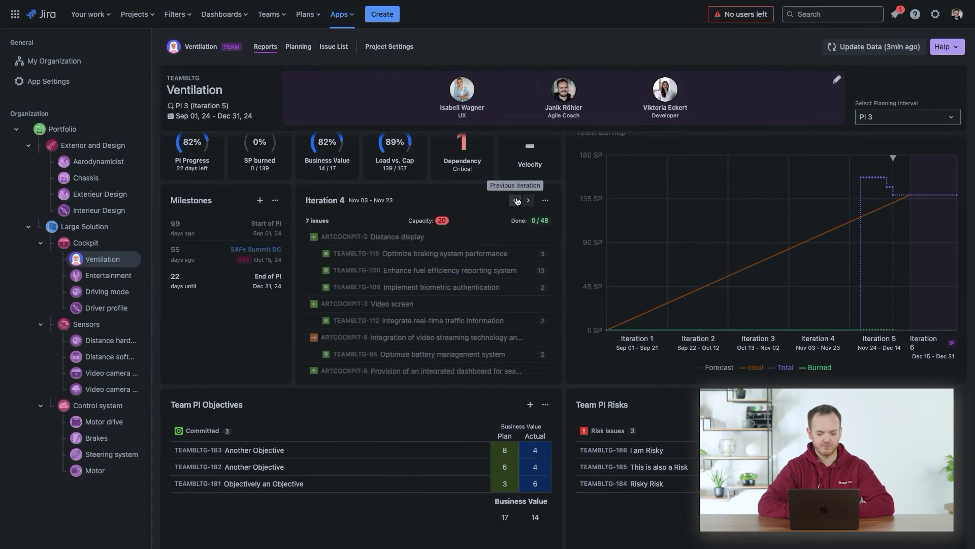
left_click(516, 201)
left_click(528, 200)
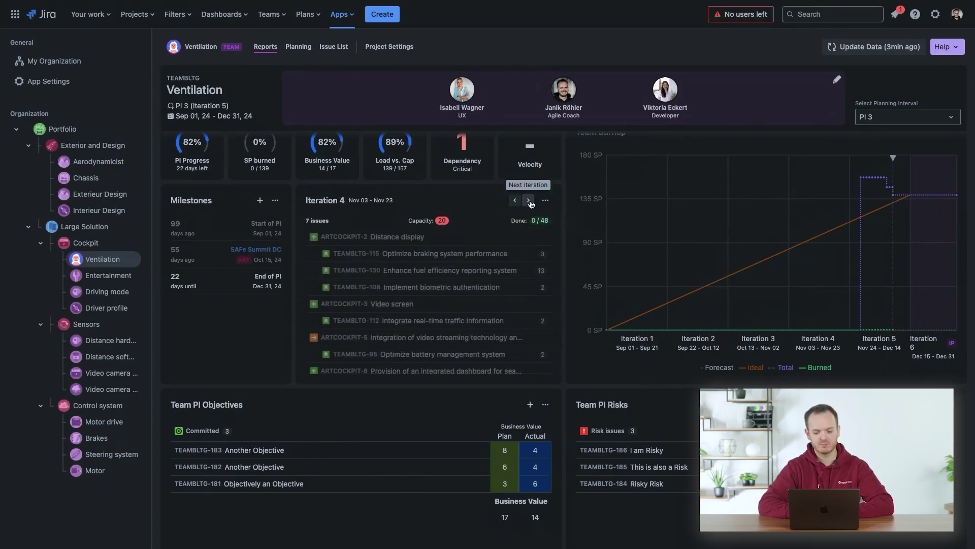
left_click(528, 200)
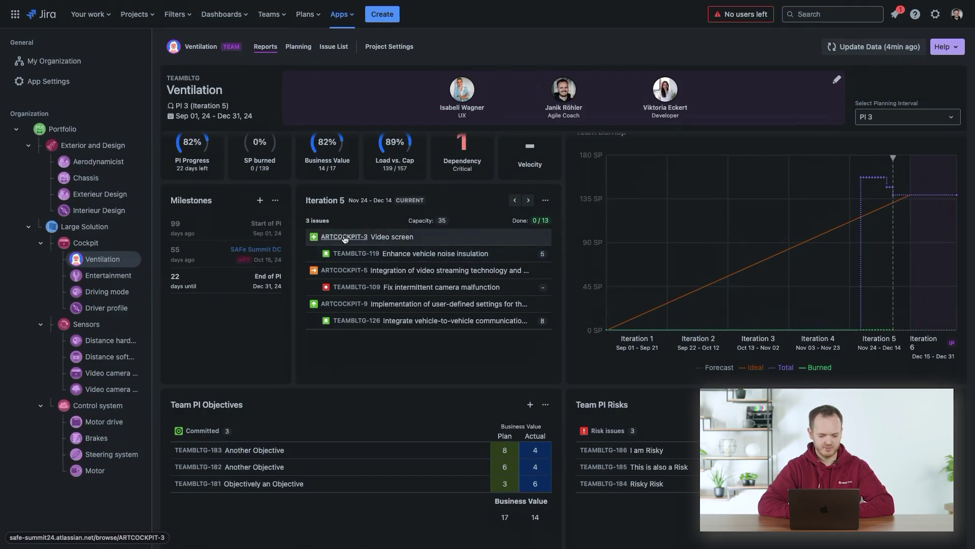
Review Ventilation's Team PI Objectives, Team PI Risks and Dependencies reports.
scroll(327, 339, "down", 5)
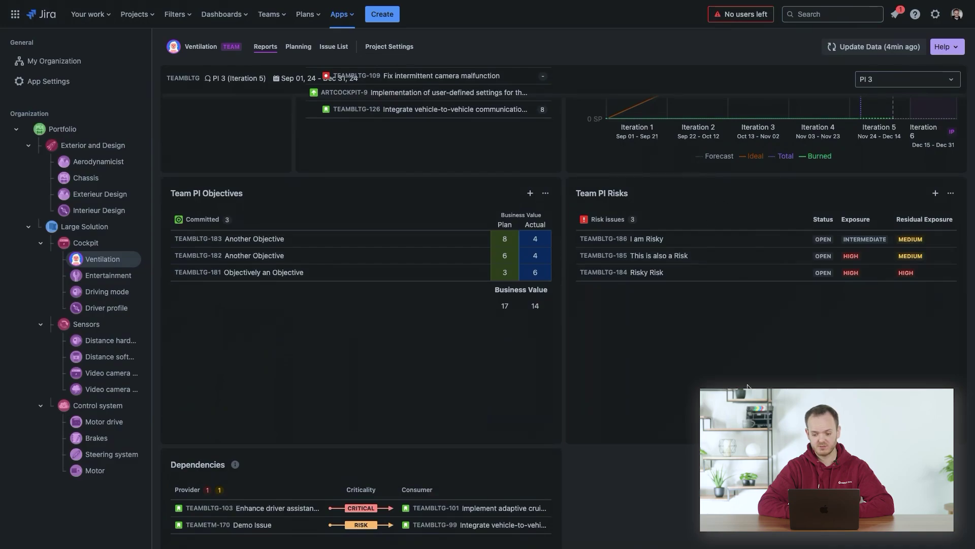
scroll(492, 379, "down", 4)
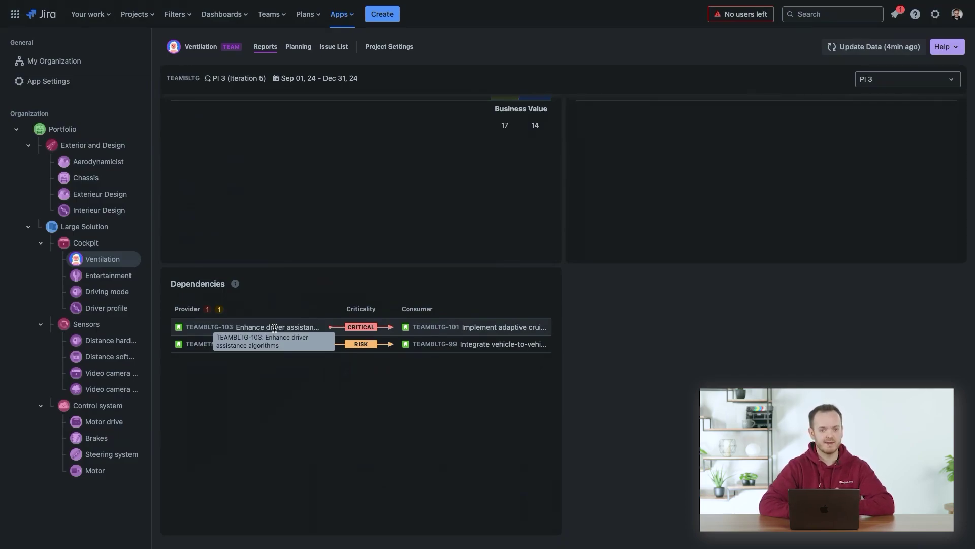
scroll(274, 328, "up", 10)
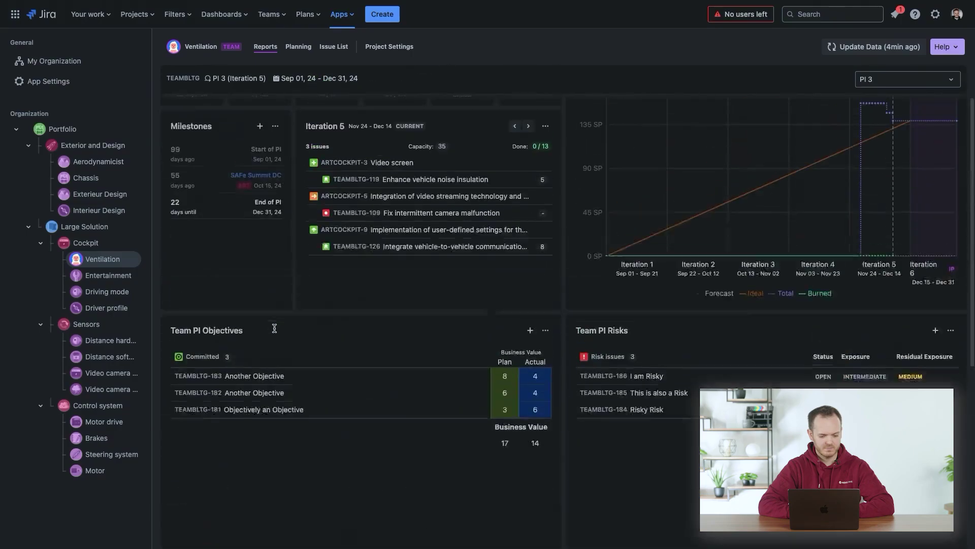
Open the Cockpit ART's report and examine its ART PI Overview, objectives, team progress and risks.
left_click(101, 247)
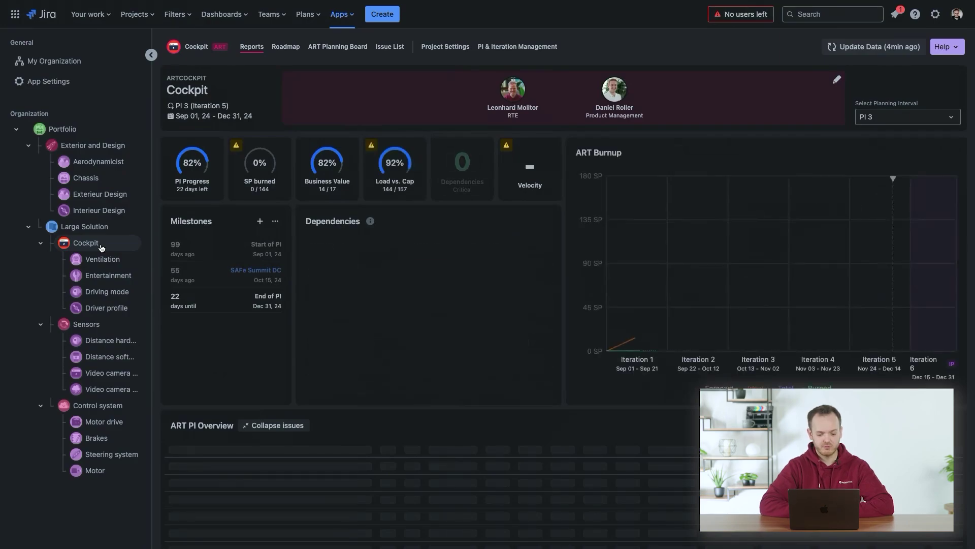
scroll(236, 374, "down", 5)
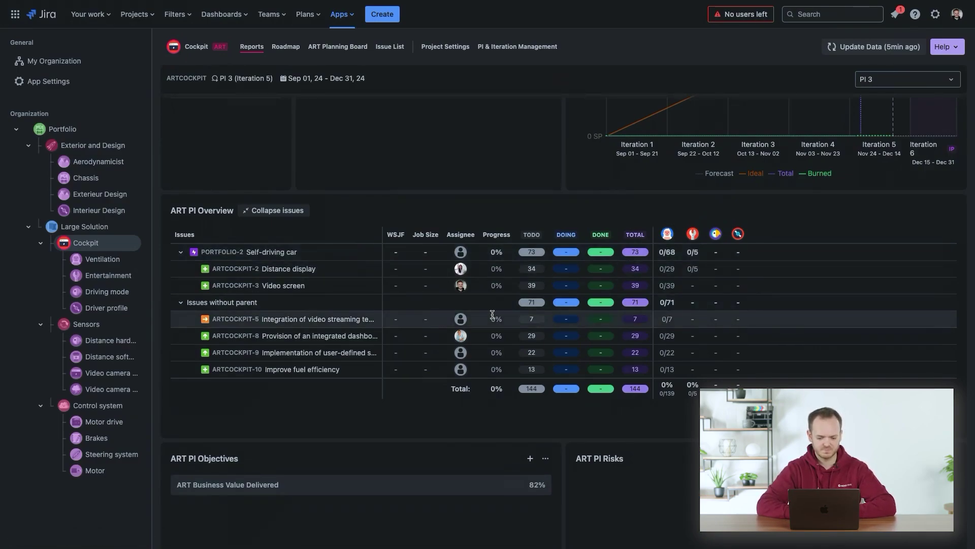
scroll(474, 306, "down", 4)
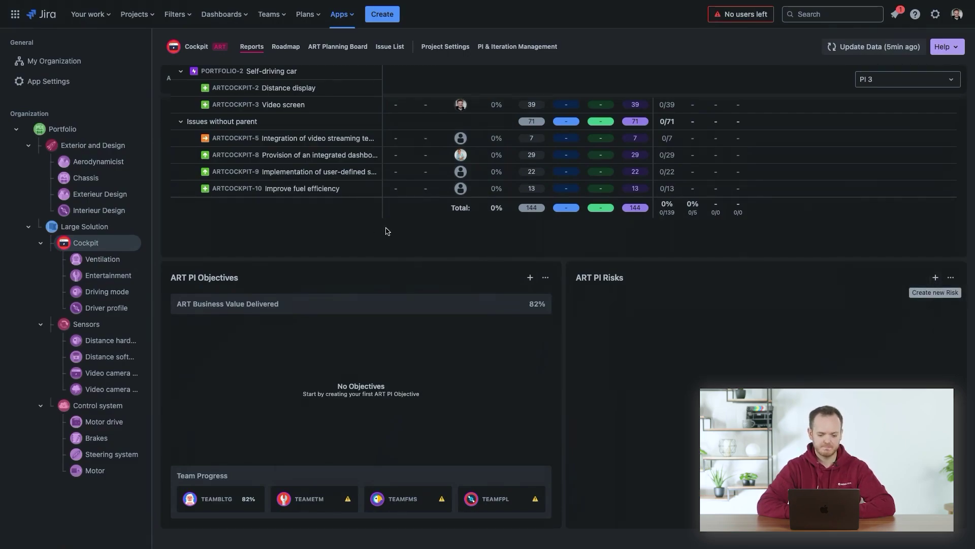
scroll(351, 234, "up", 4)
scroll(350, 234, "up", 5)
Review Cockpit's roadmap and PI 3 ART Planning Board, check the teams involved in ARTCOCKPIT-9, and return to the reports.
left_click(285, 46)
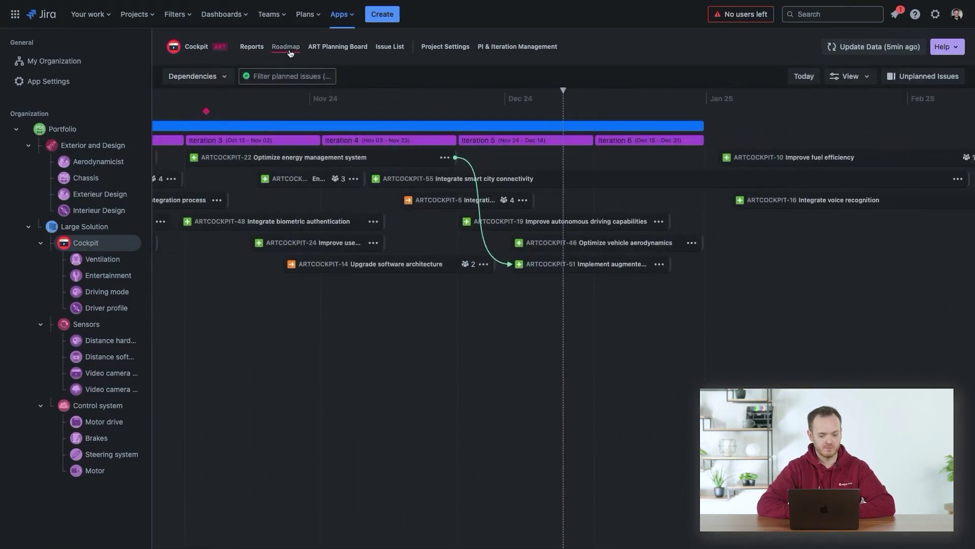
scroll(330, 213, "left", 5)
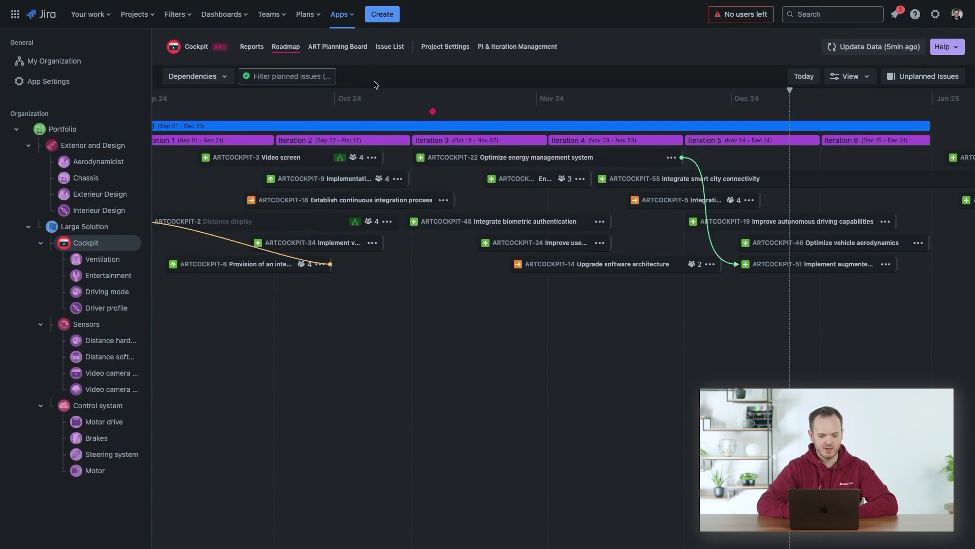
left_click(361, 49)
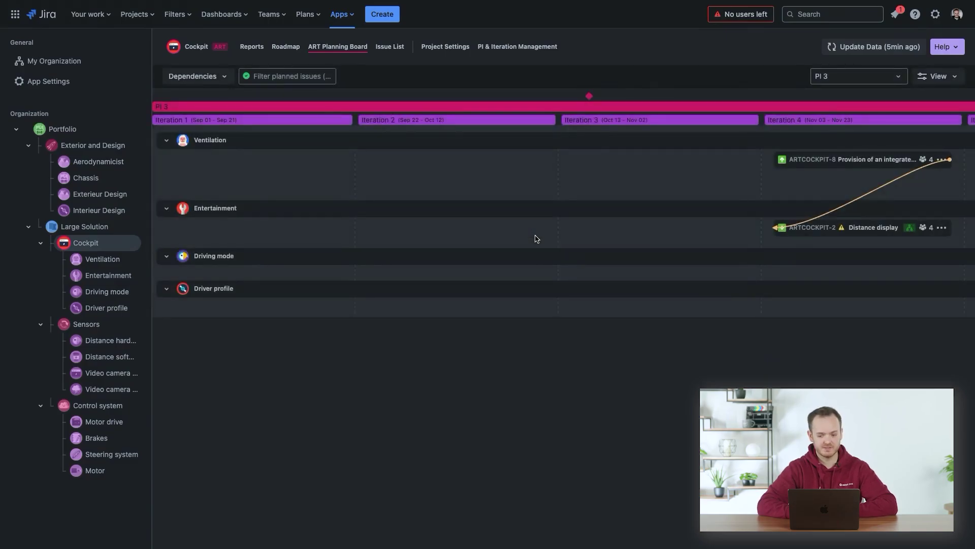
scroll(537, 239, "right", 7)
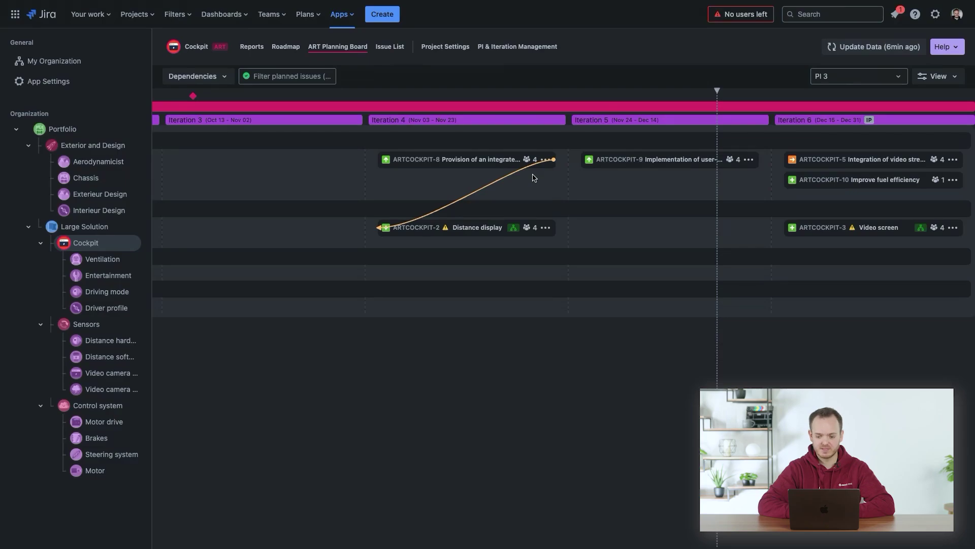
mouse_move(731, 161)
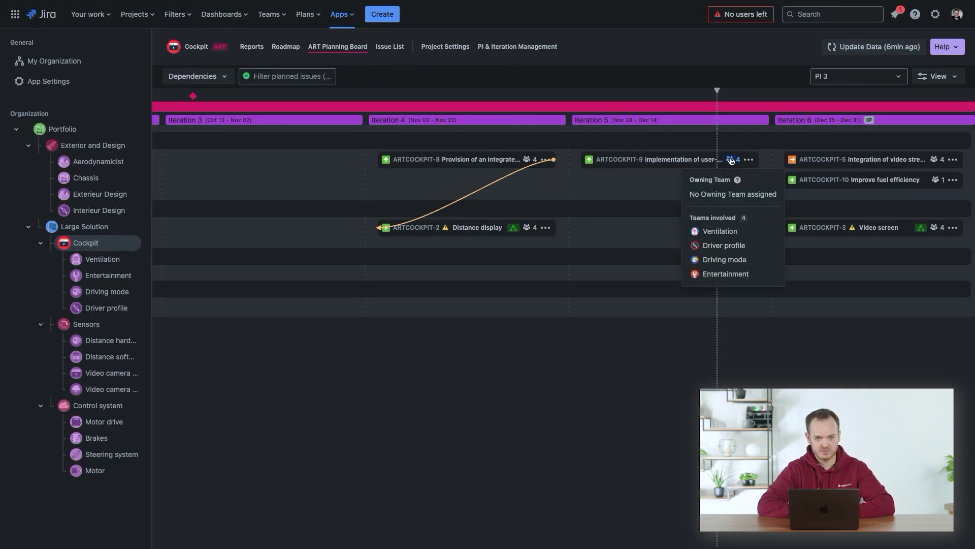
left_click(253, 47)
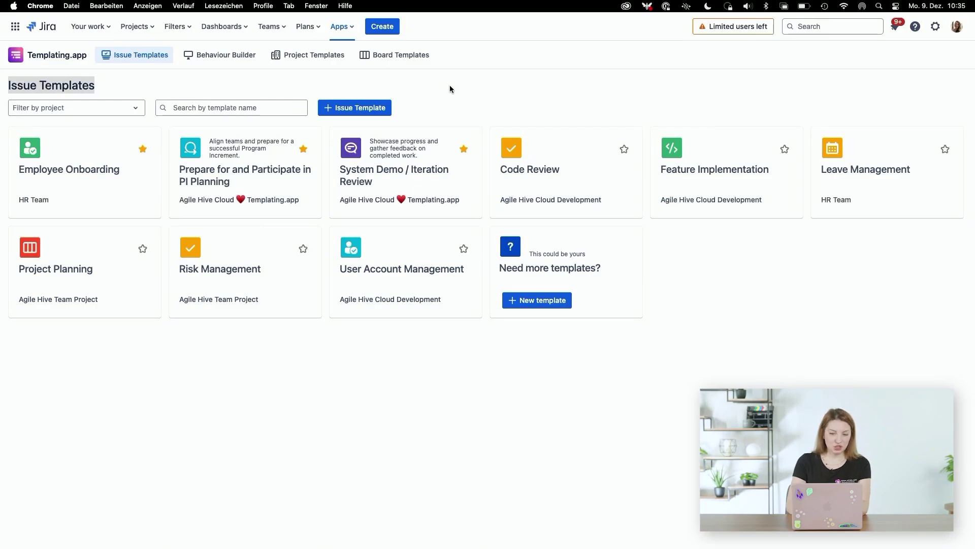
In Templating.app, view the Employee Onboarding issue template and the Prepare for and Participate in PI Planning template.
left_click(354, 81)
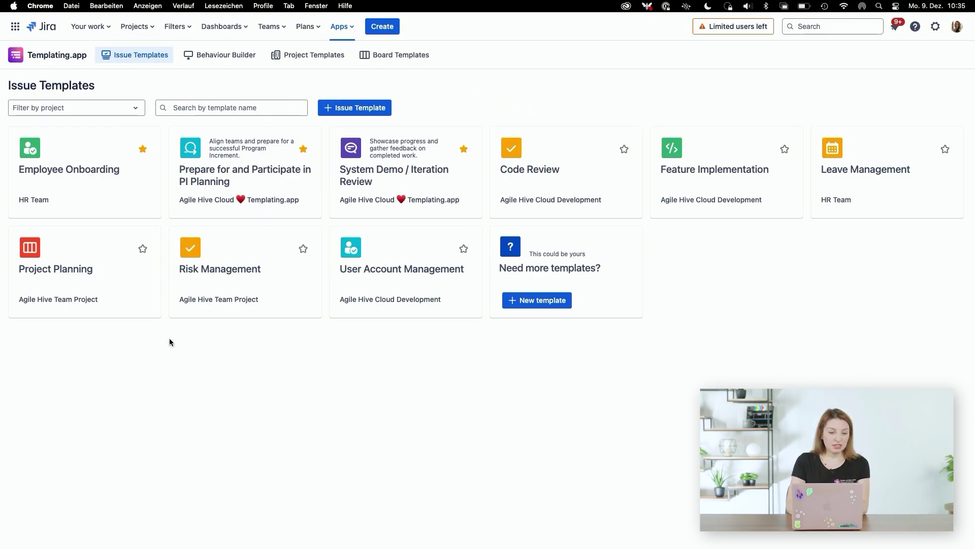
left_click(99, 208)
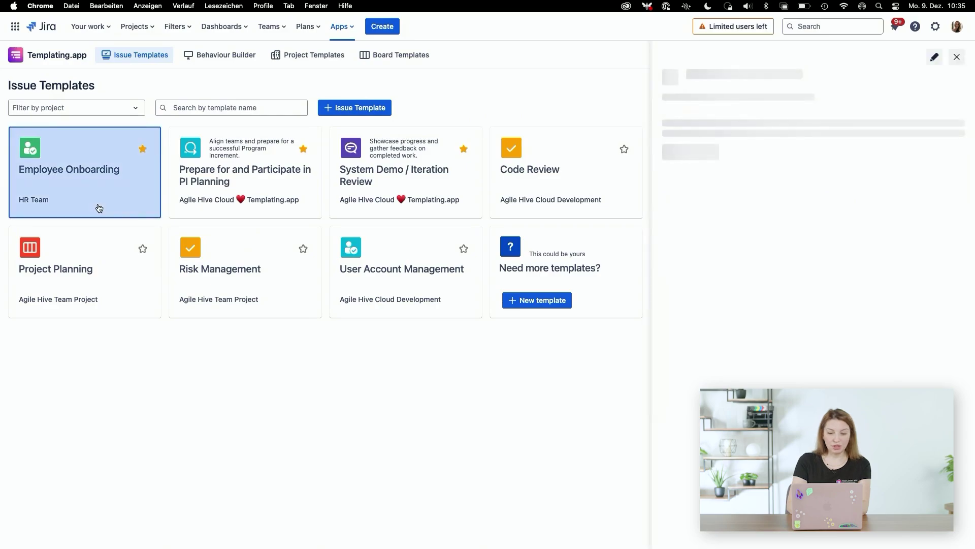
left_click(293, 191)
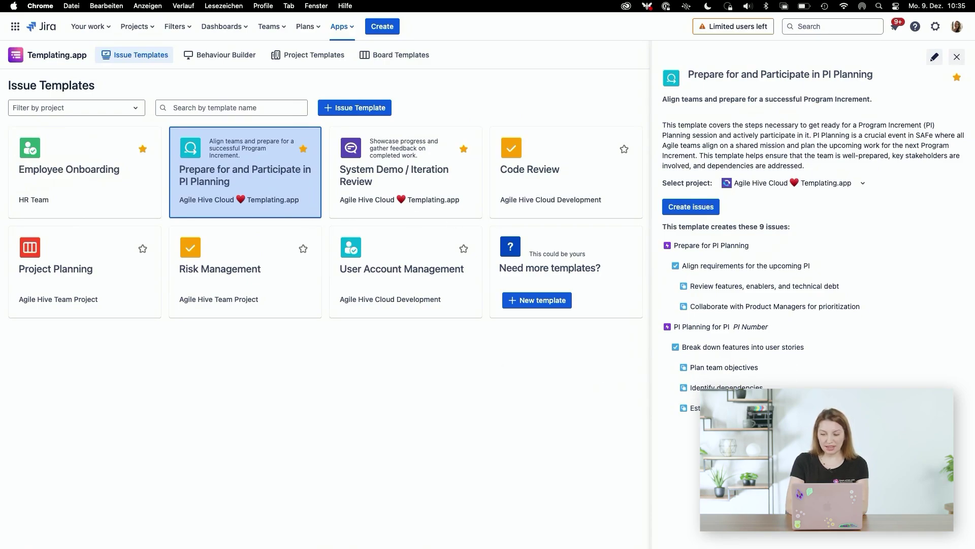
Create the issues from the Prepare for and Participate in PI Planning template with PI Number 8, and close its details.
left_click(693, 212)
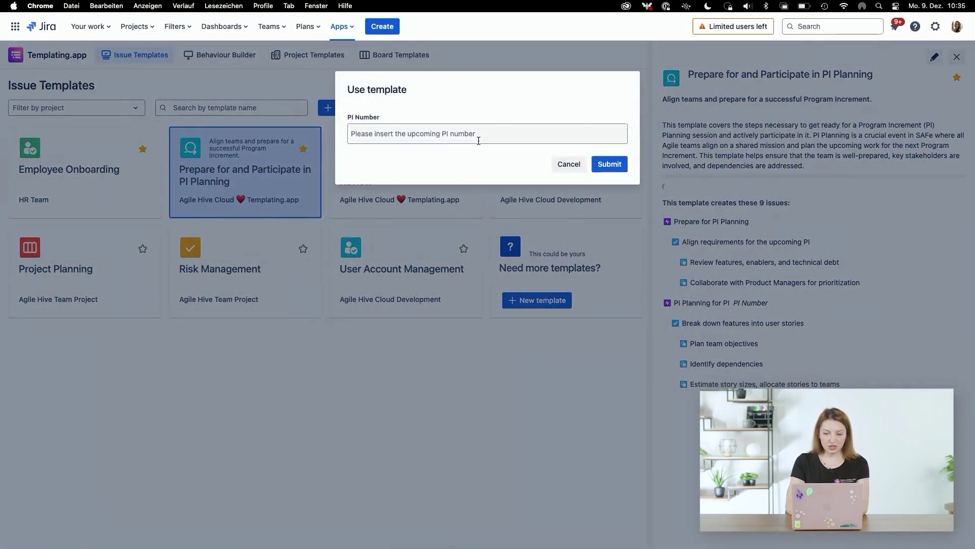
left_click(503, 135)
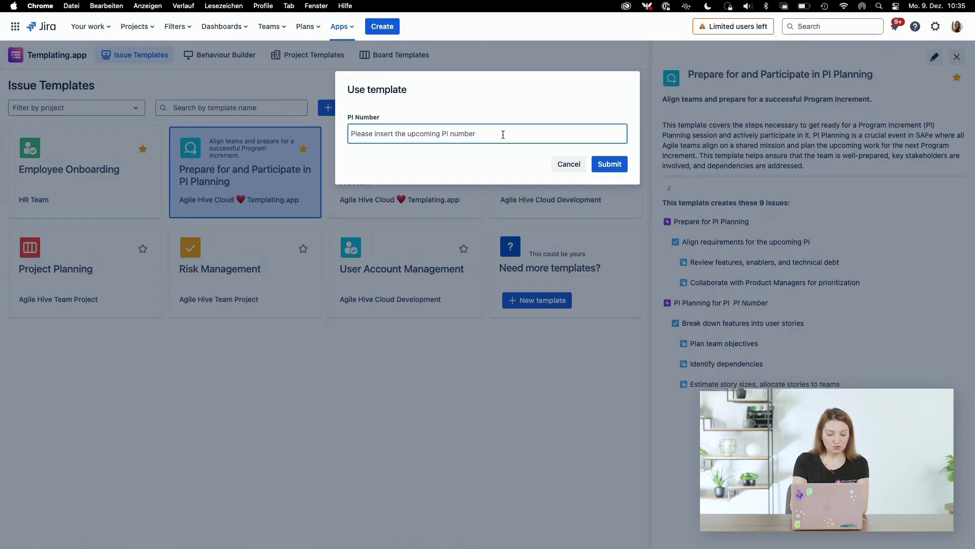
type("8")
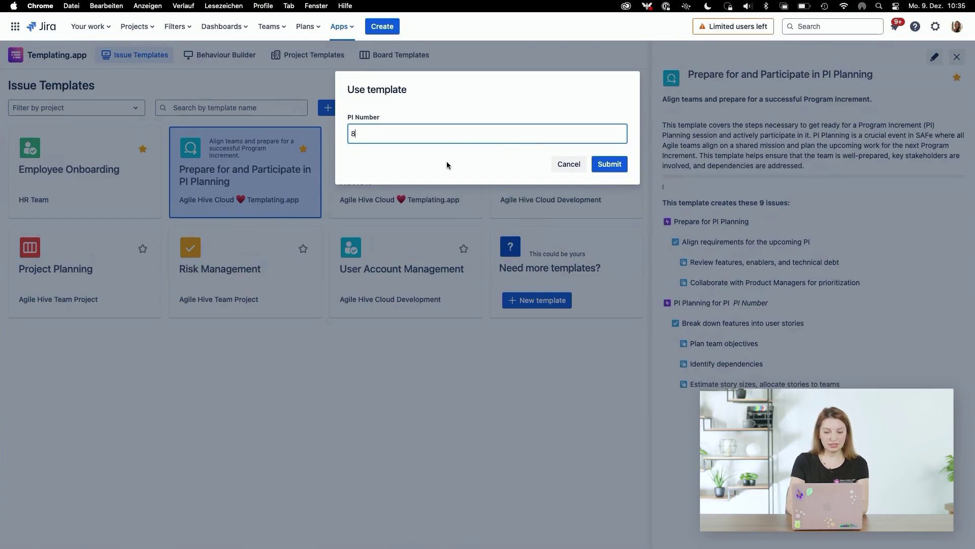
left_click(612, 166)
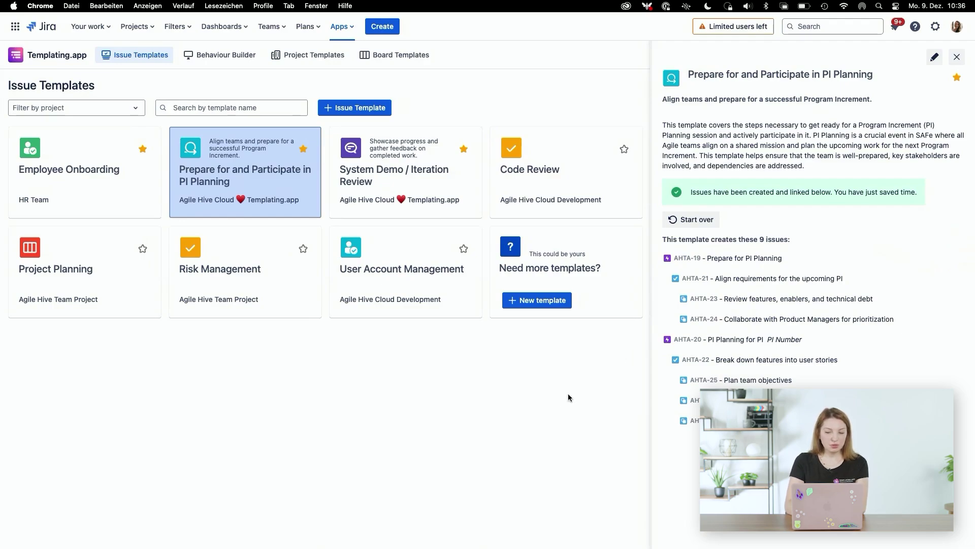
left_click(536, 404)
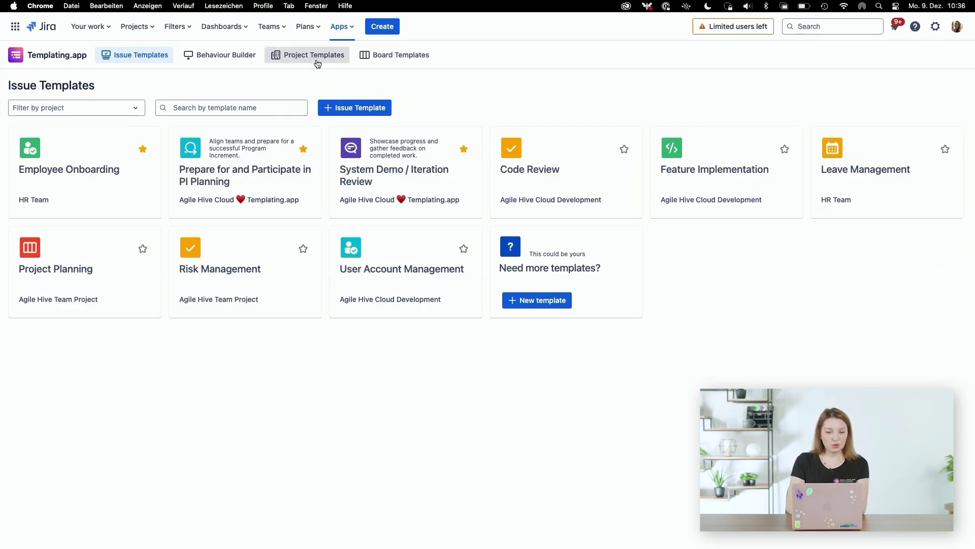
Start a project from the Agile Hive Team Project Template, named Mission to Moon with key MISS, keeping the preset project lead.
left_click(306, 61)
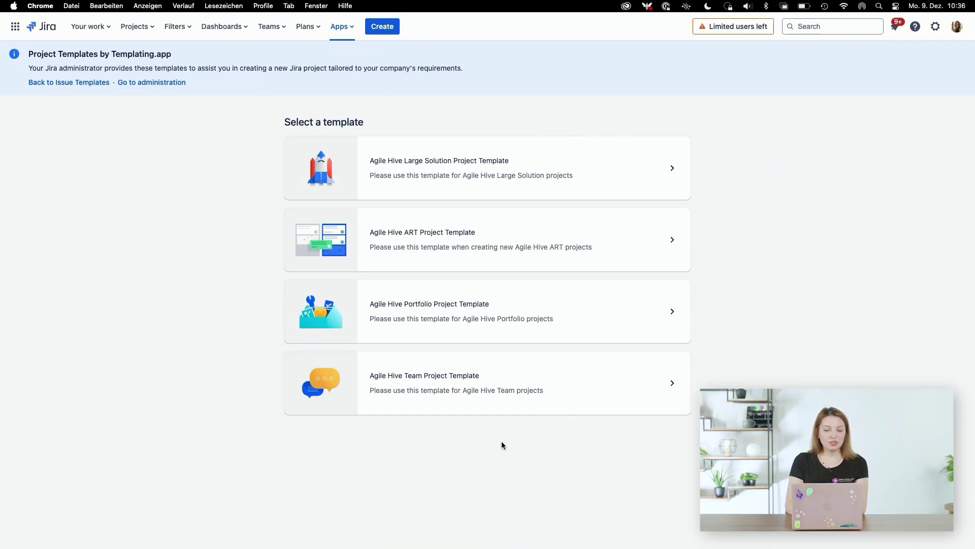
left_click(596, 380)
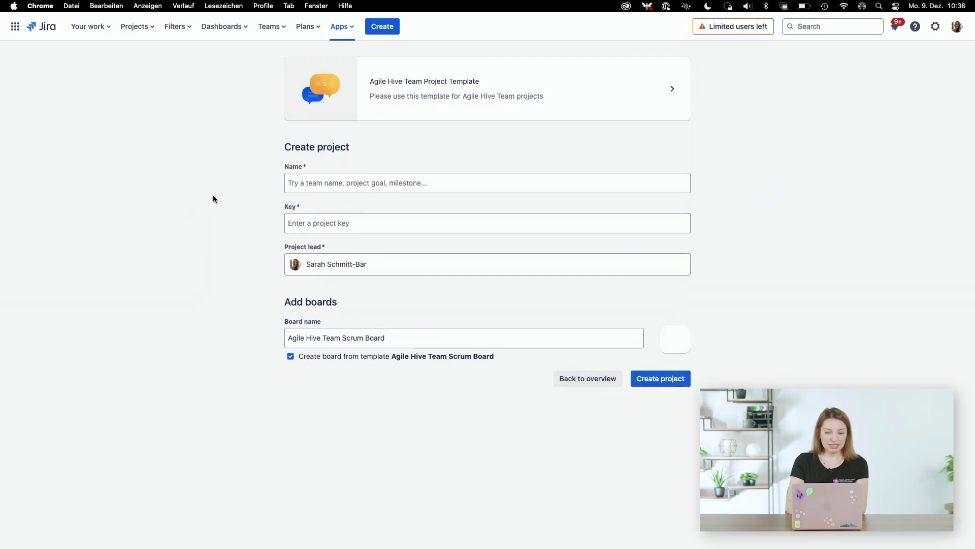
left_click(409, 183)
type("Mi")
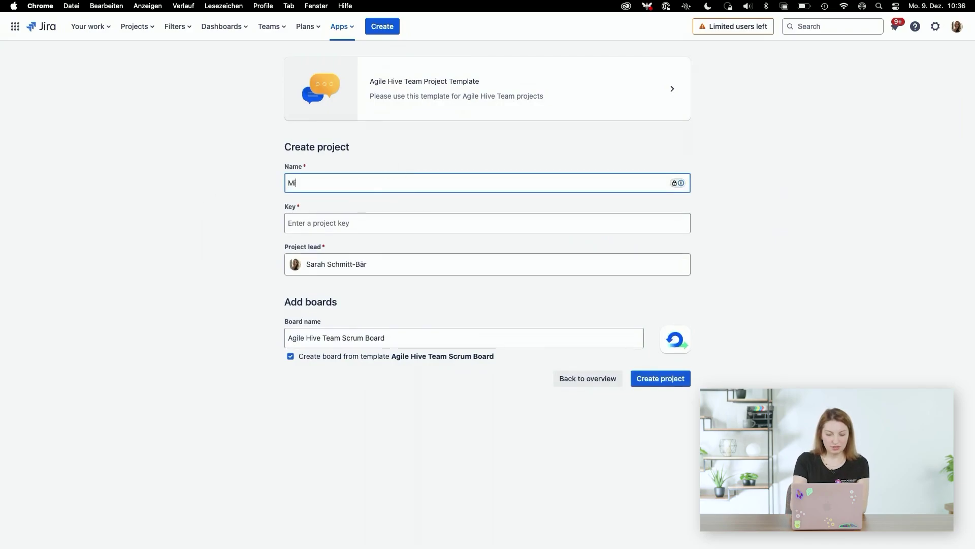
type("ssion to Moon")
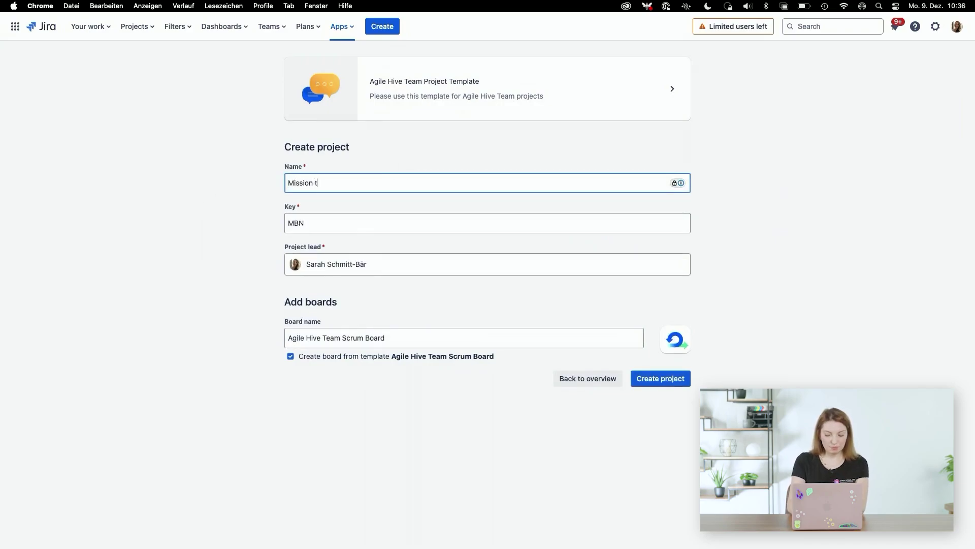
left_click(351, 229)
key("BackSpace")
key("BackSpace")
type("ISS")
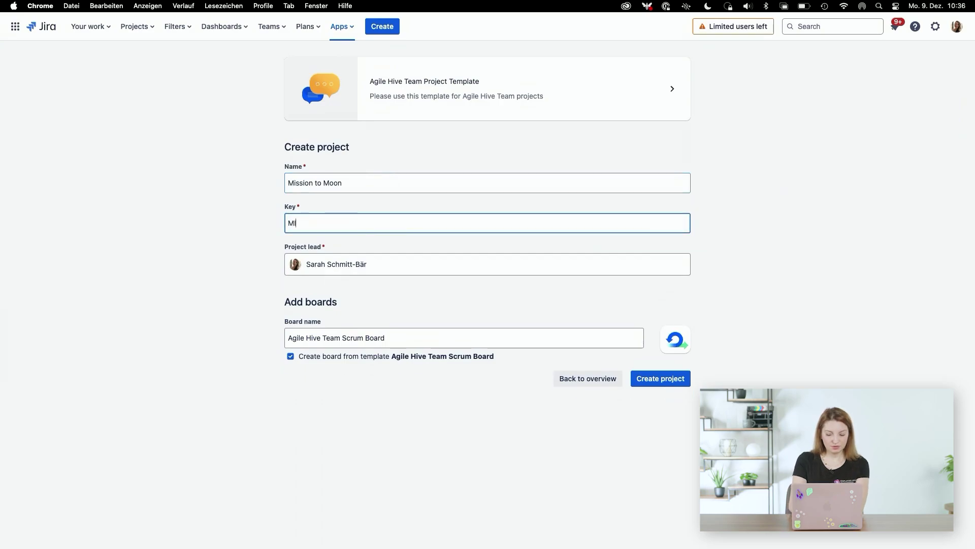
left_click(418, 272)
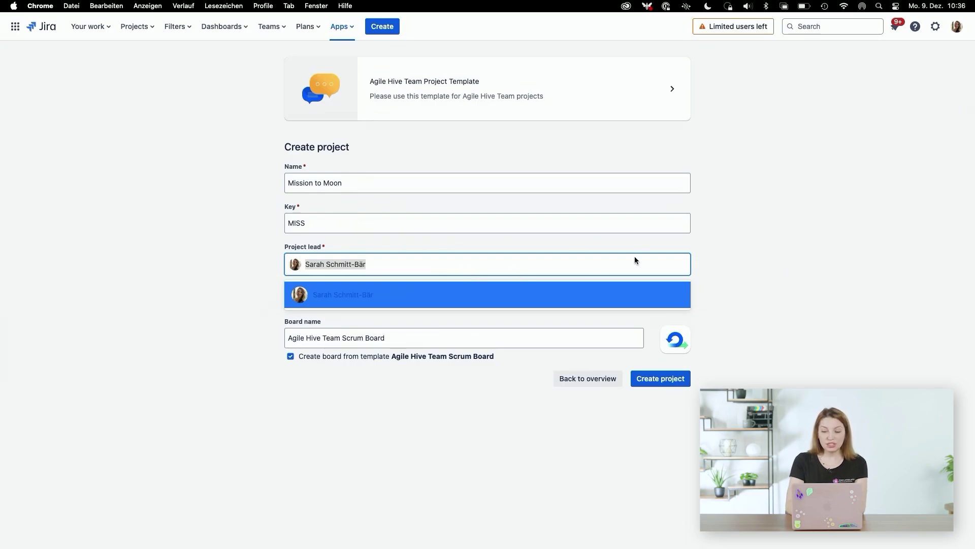
left_click(725, 237)
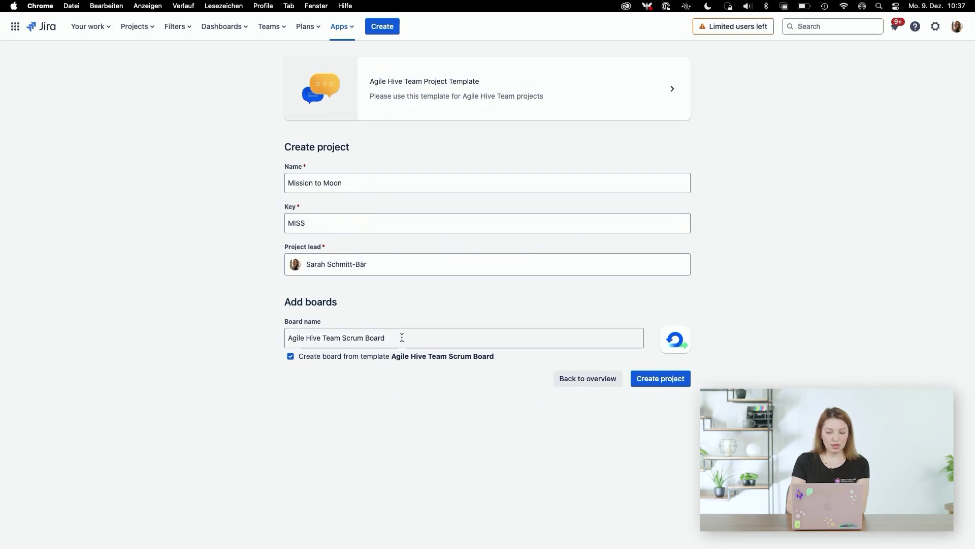
Name the Scrum board Mission to Moon, keep it based on the board template, and create the project.
left_click(361, 336)
key("super+a")
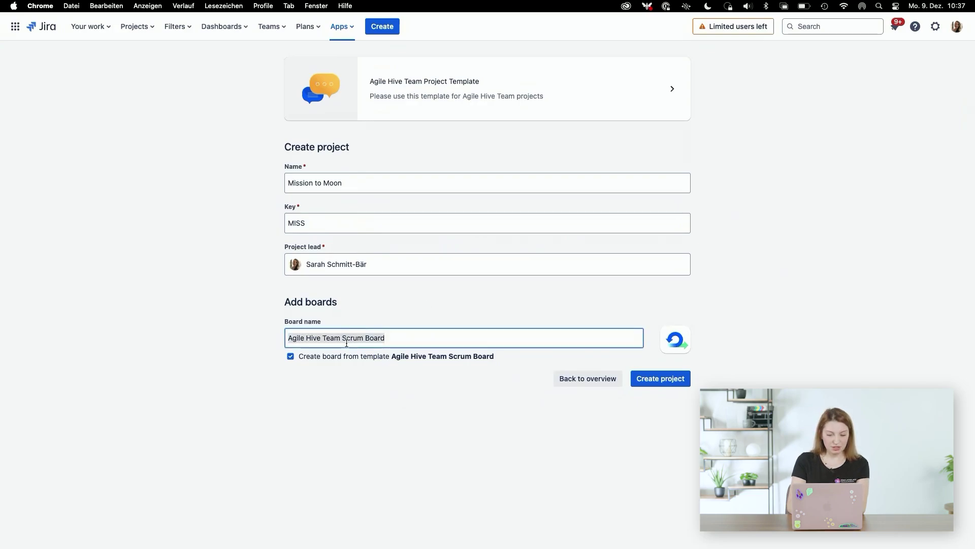
type("Mission to ")
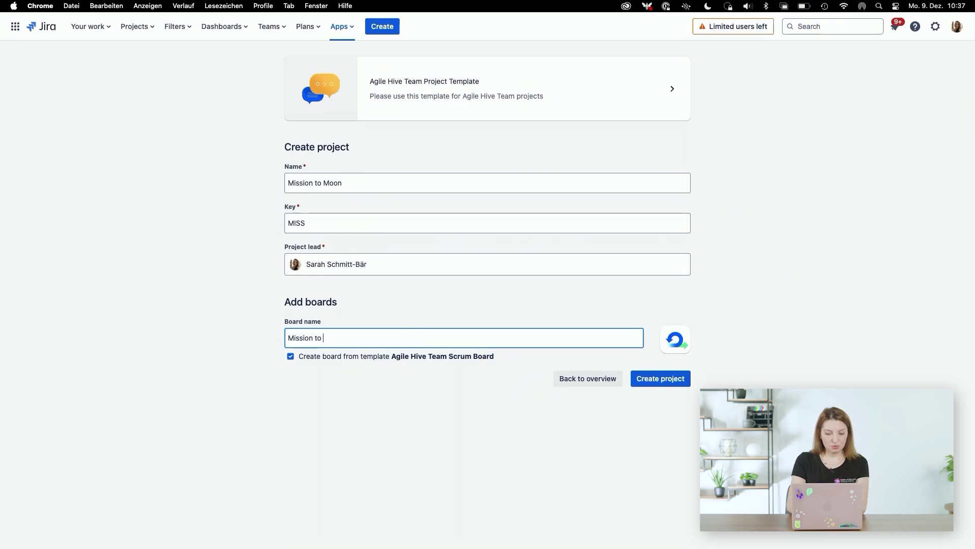
type("Moon")
left_click(457, 407)
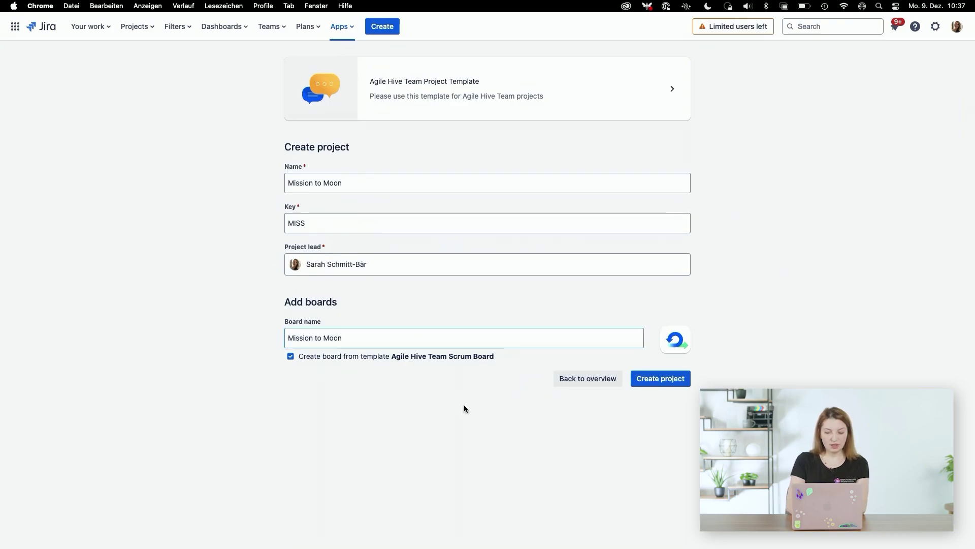
left_click(660, 377)
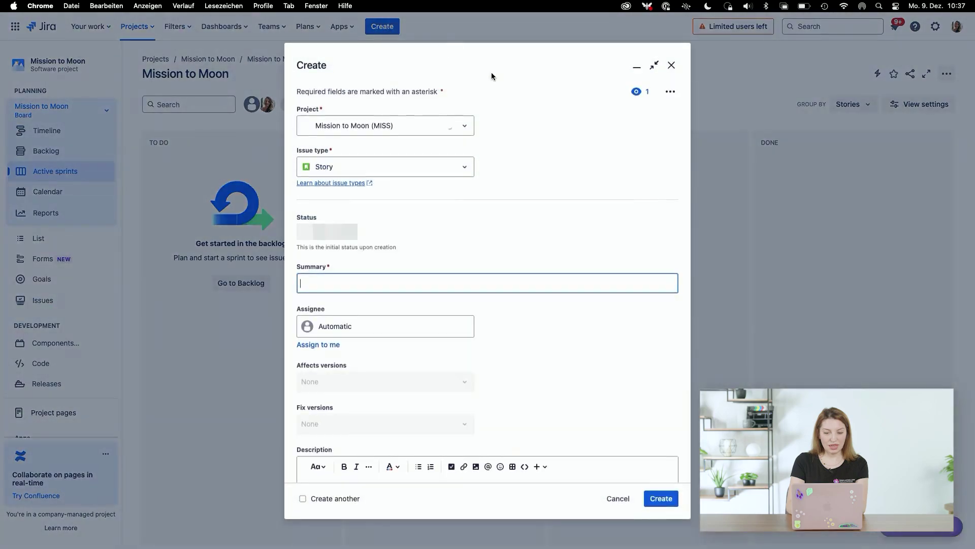
Set up a new issue in Templating.app Project (TP) with the issue type Bug.
left_click(457, 128)
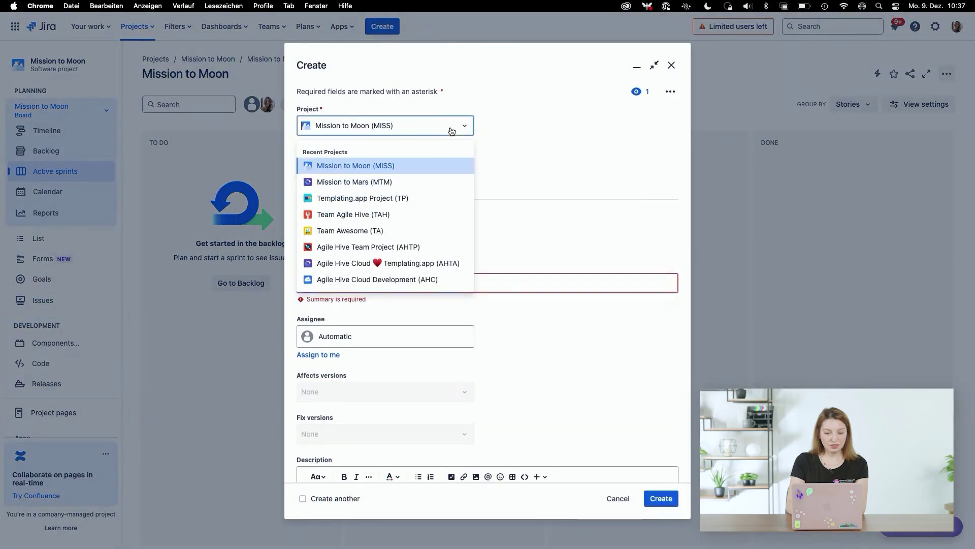
left_click(441, 199)
left_click(447, 168)
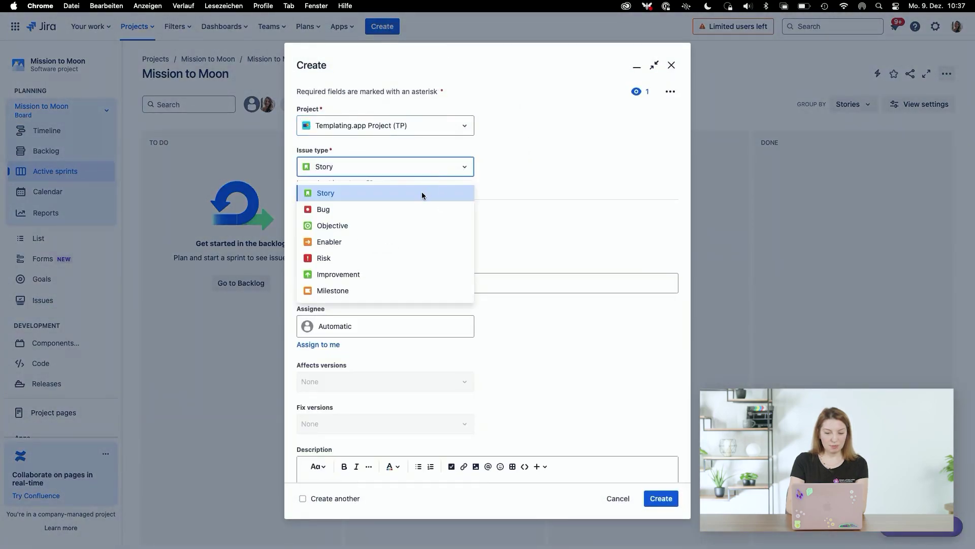
left_click(415, 209)
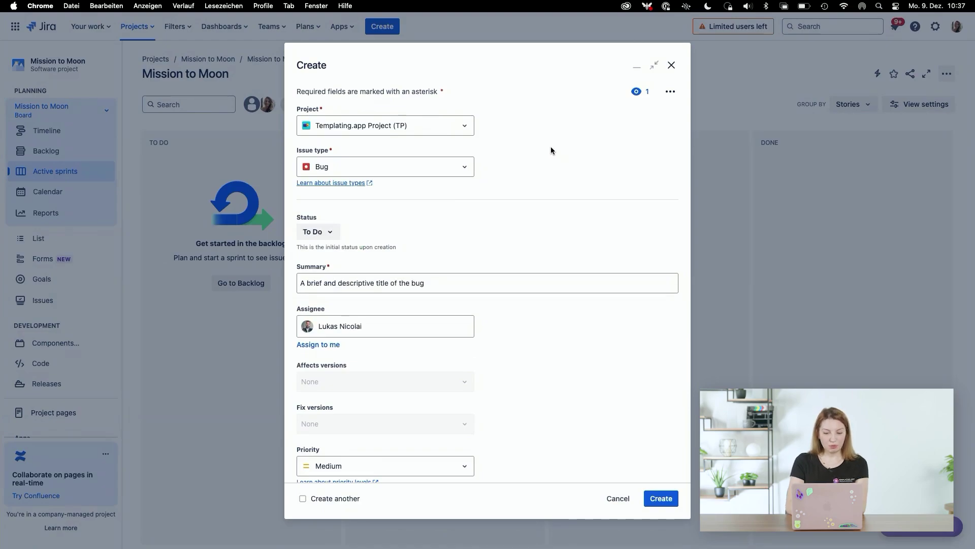
Review the prefilled fields and description checklist of the bug, and create the issue with its template content.
scroll(551, 150, "down", 5)
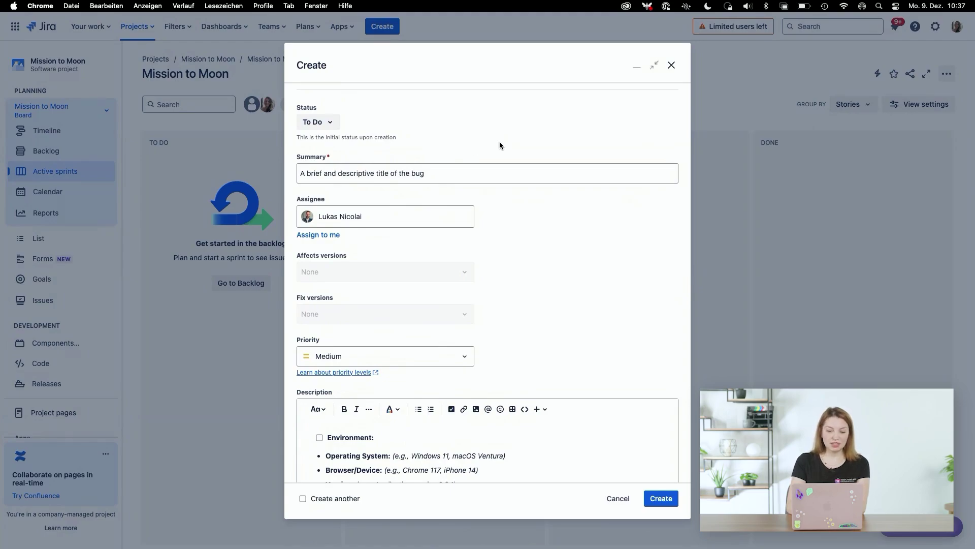
scroll(518, 208, "down", 5)
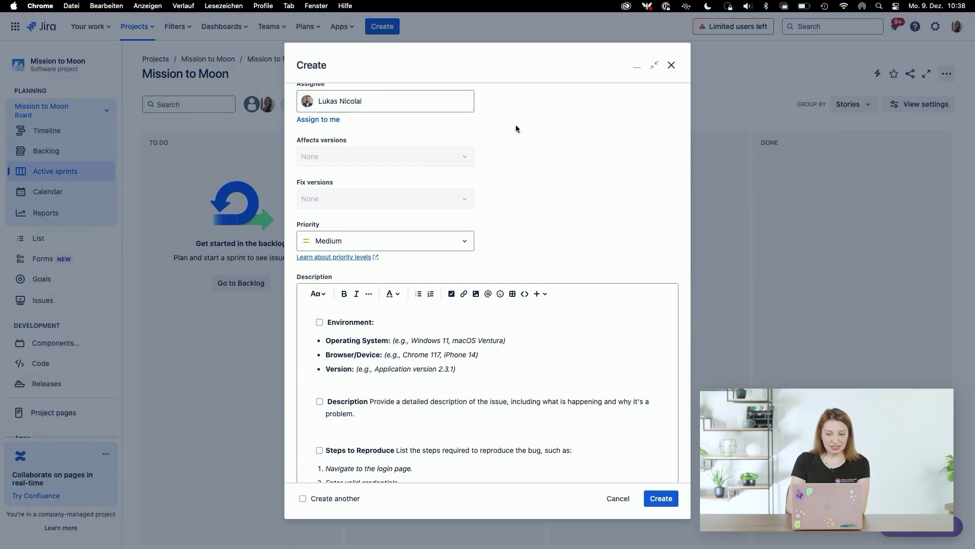
scroll(542, 126, "down", 3)
scroll(568, 147, "down", 5)
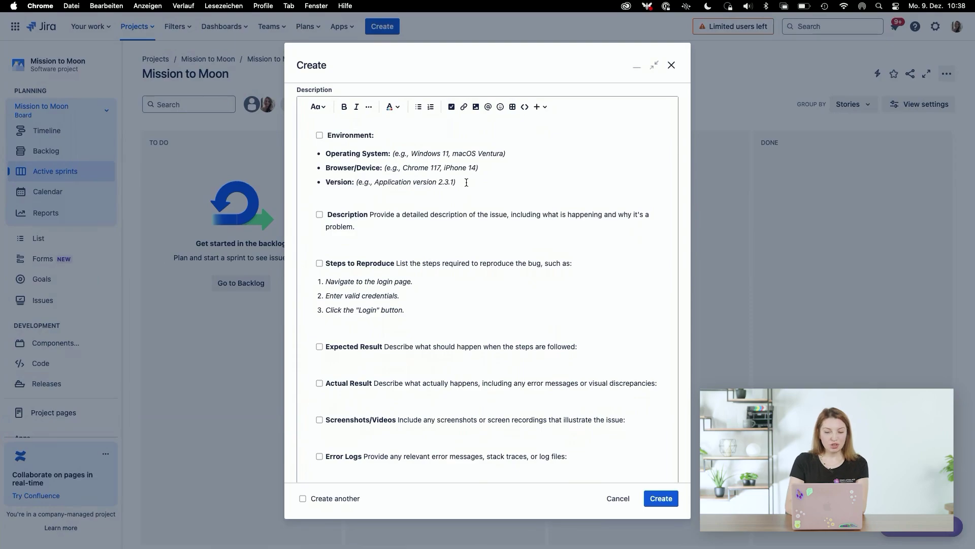
left_click(467, 182)
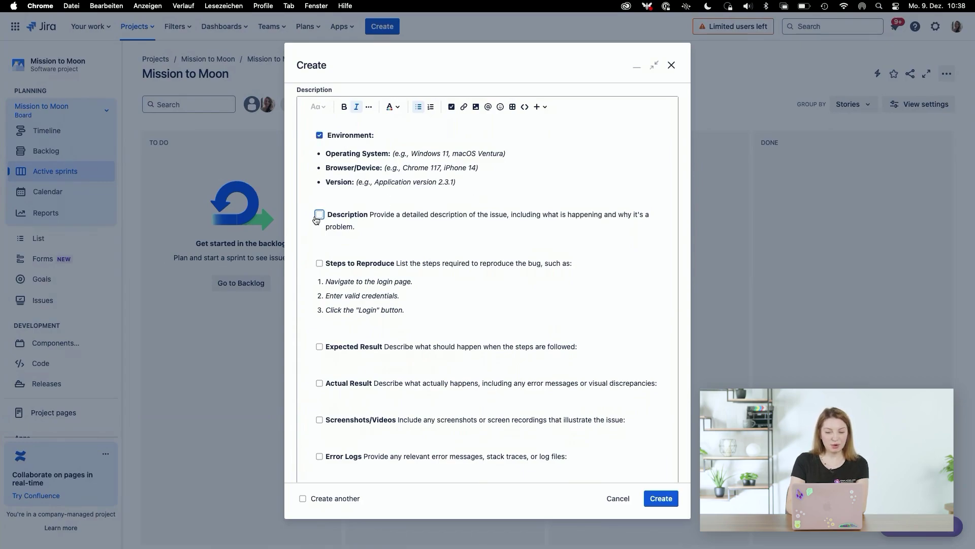
left_click(392, 232)
scroll(351, 228, "up", 1)
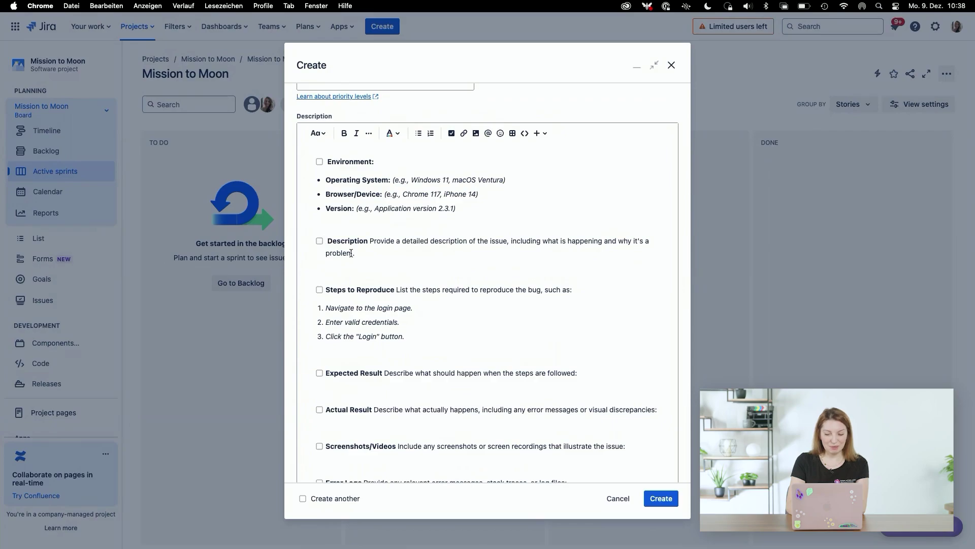
left_click(663, 499)
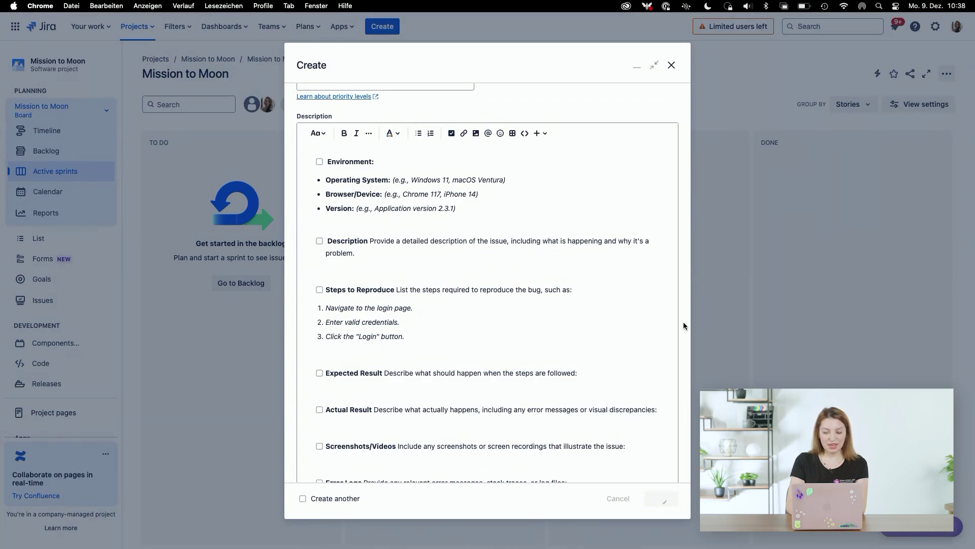